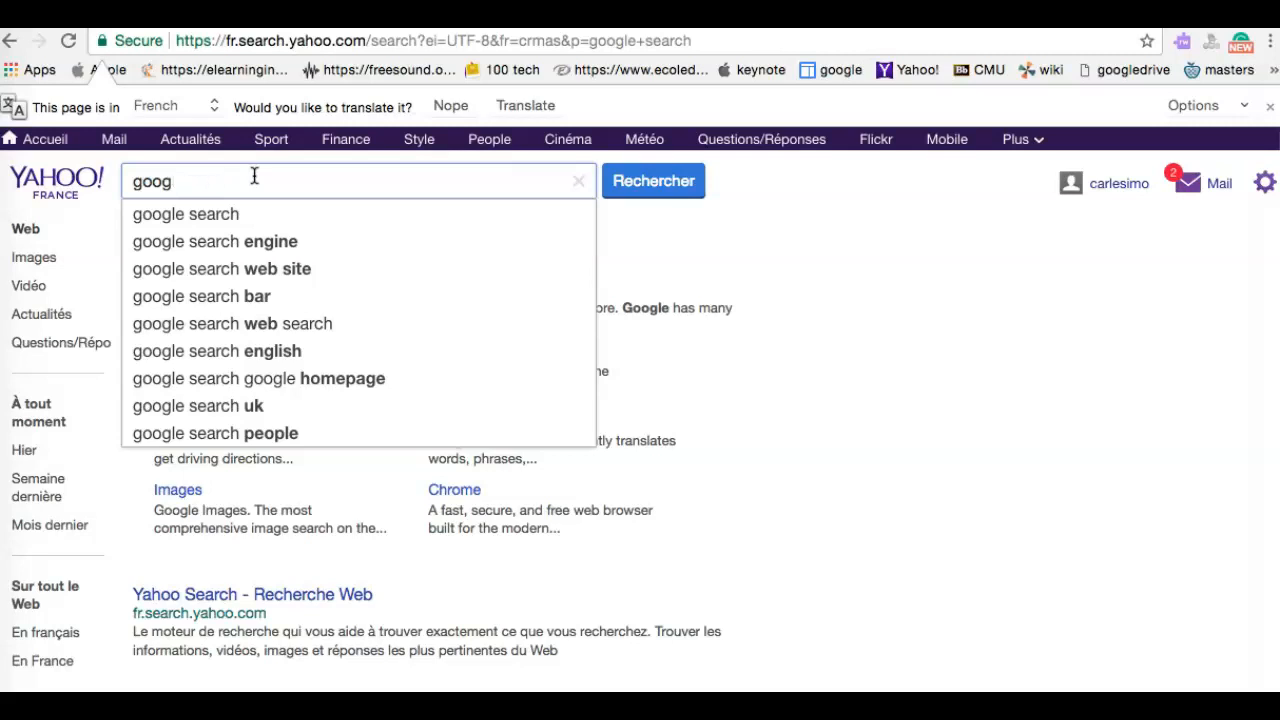
- Search the web for bubbl.us and open the Bubbl.us site from the results
text(bubbl)
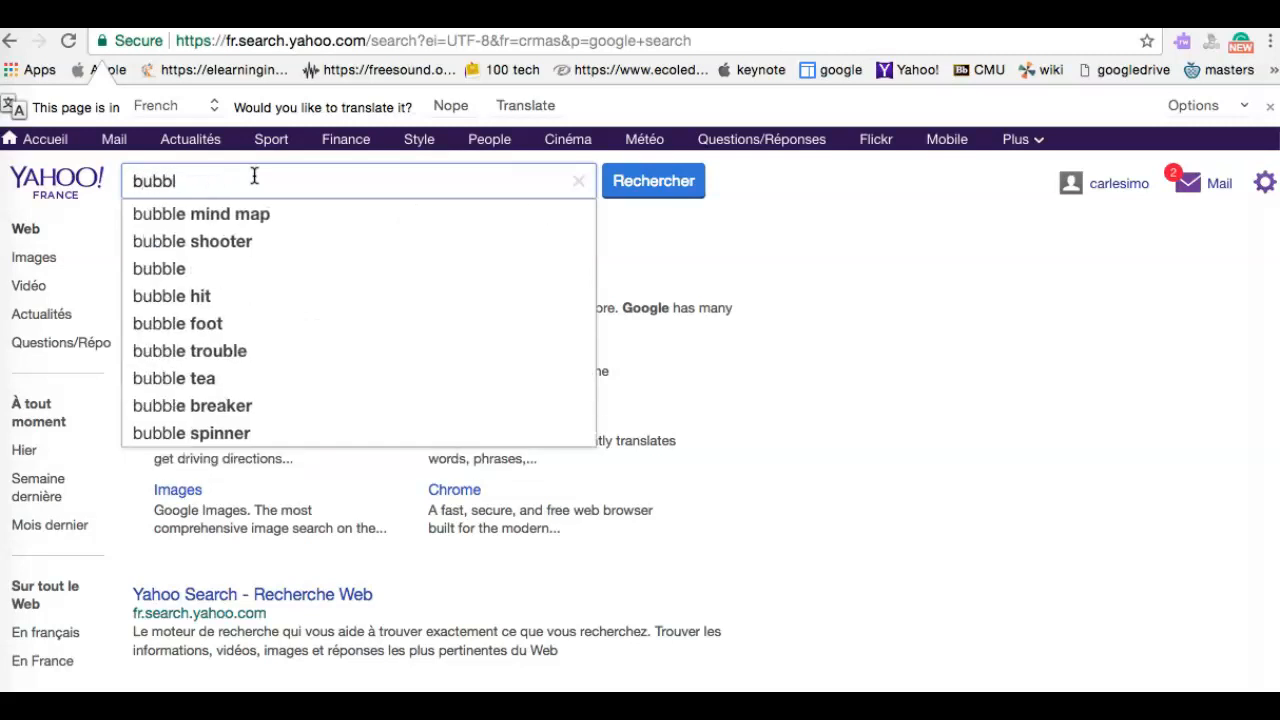
text(.us)
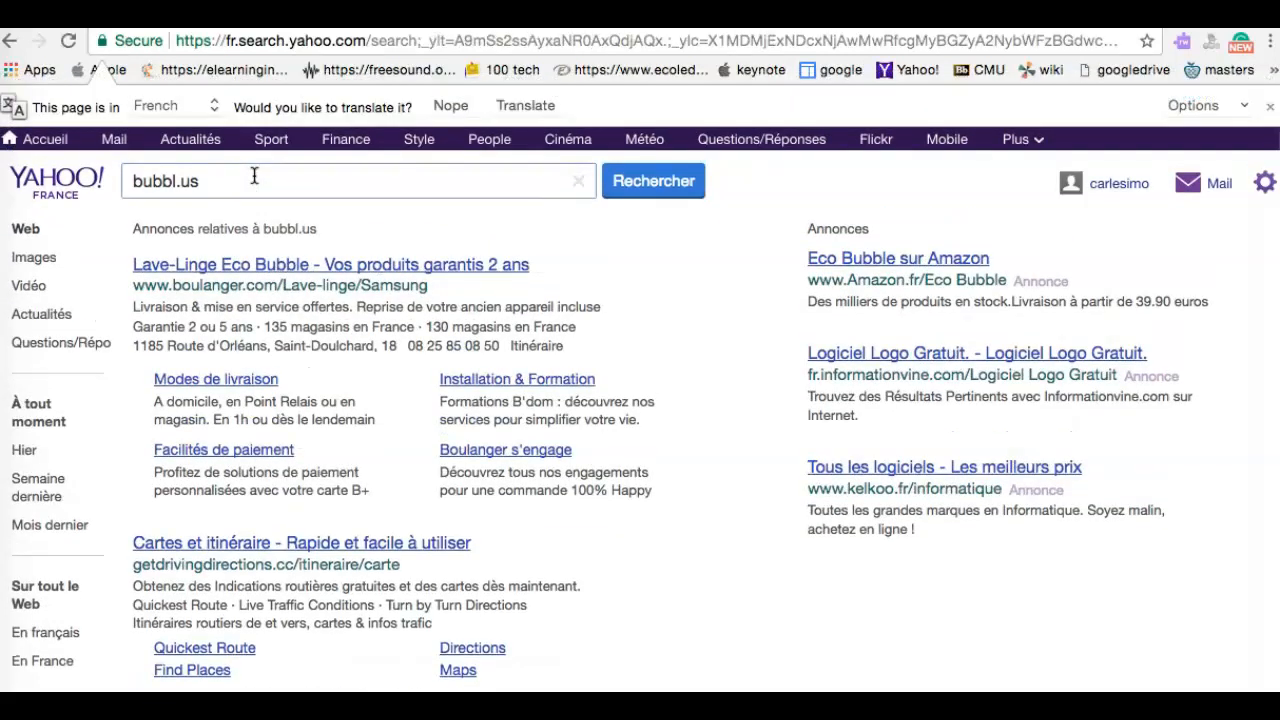
scroll(215, 468, down, 3)
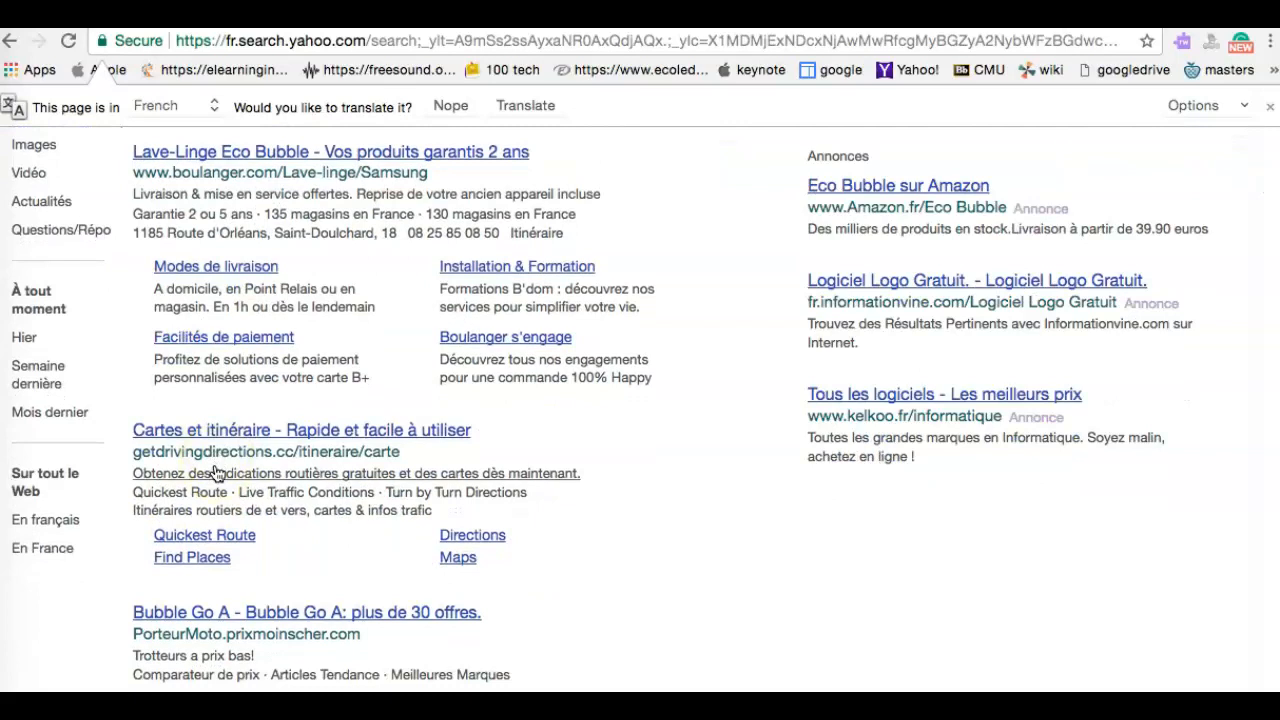
scroll(217, 473, down, 3)
click(198, 566)
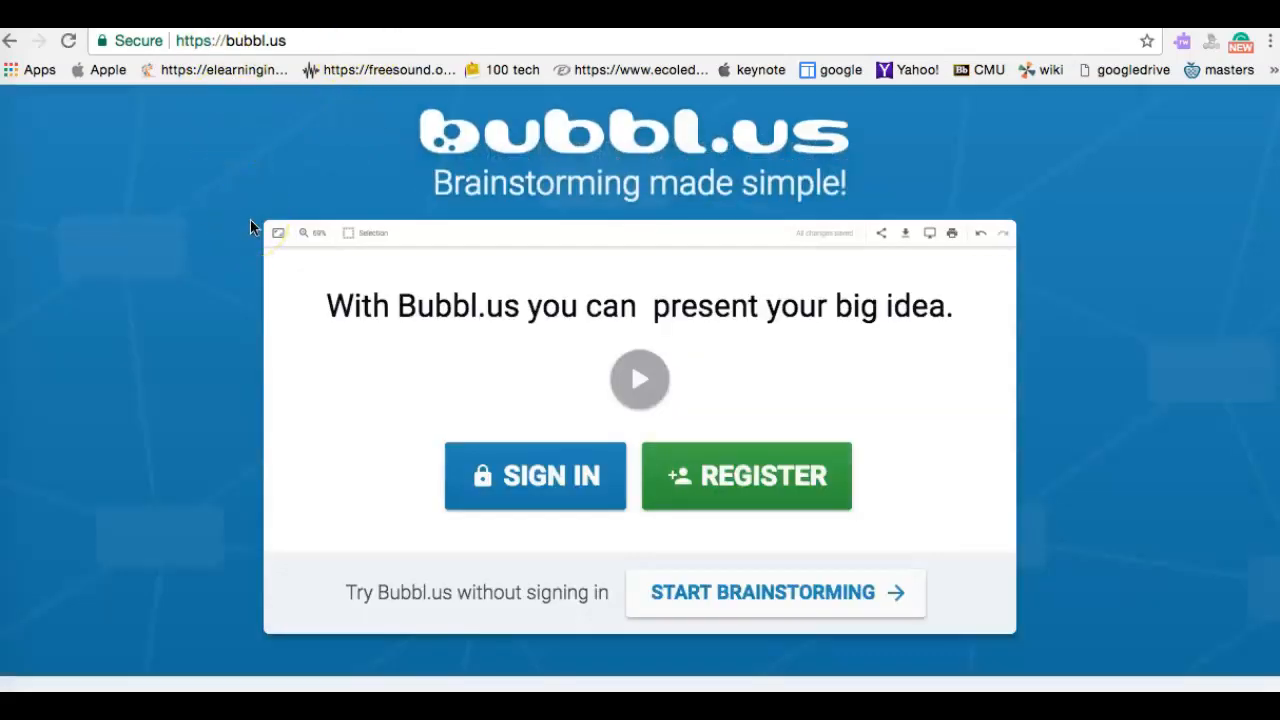
- Examine the Free and Premium registration plans and the free sign-up form, and return to the Bubbl.us home page
click(755, 478)
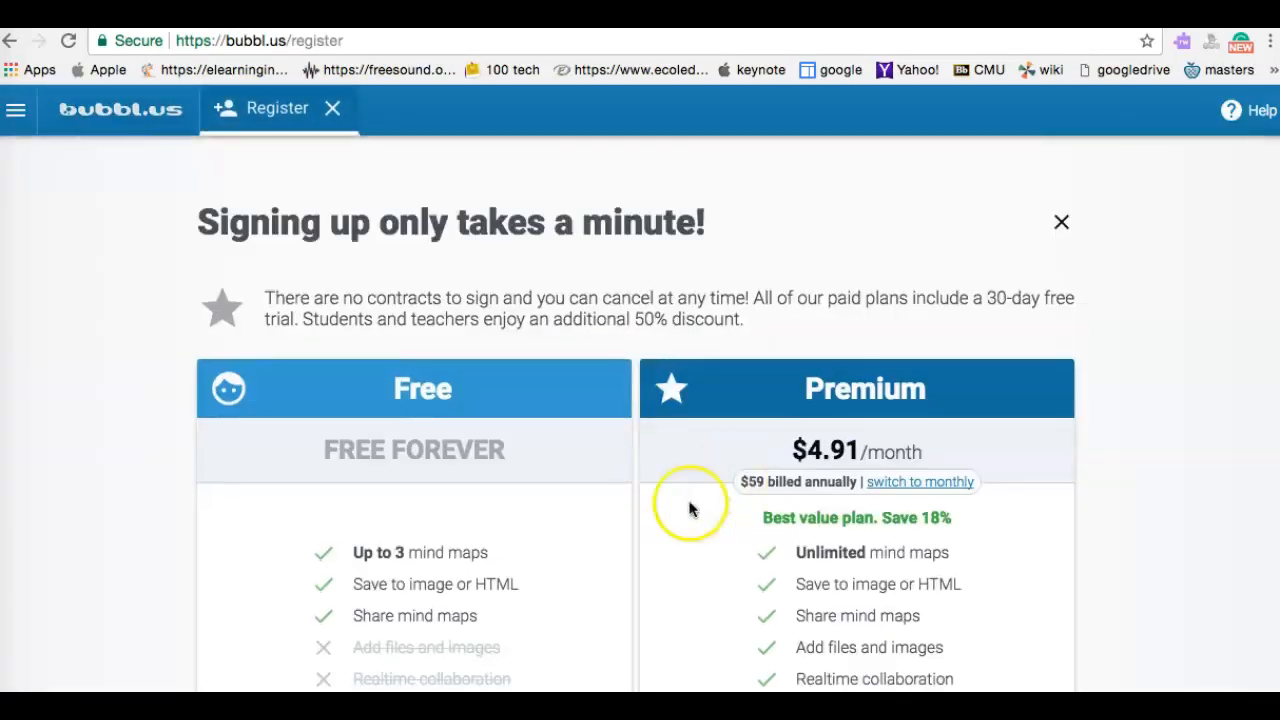
scroll(678, 538, down, 1)
scroll(678, 538, down, 3)
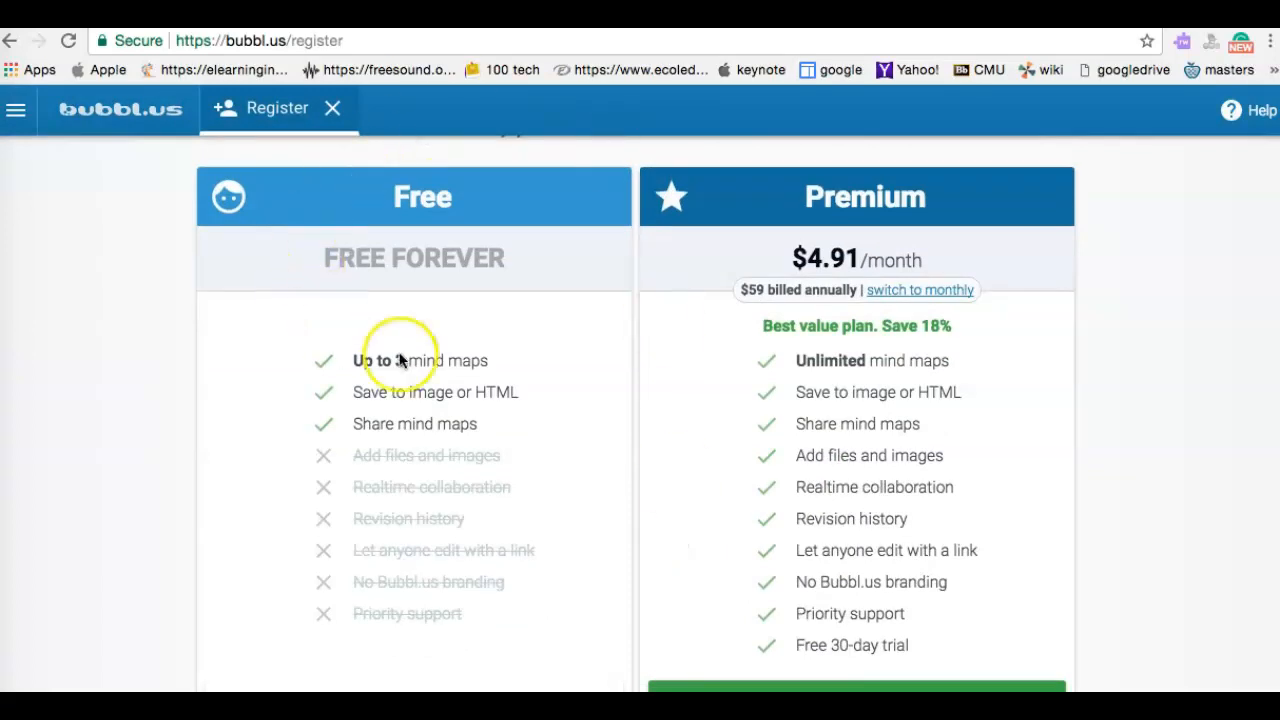
scroll(597, 416, down, 3)
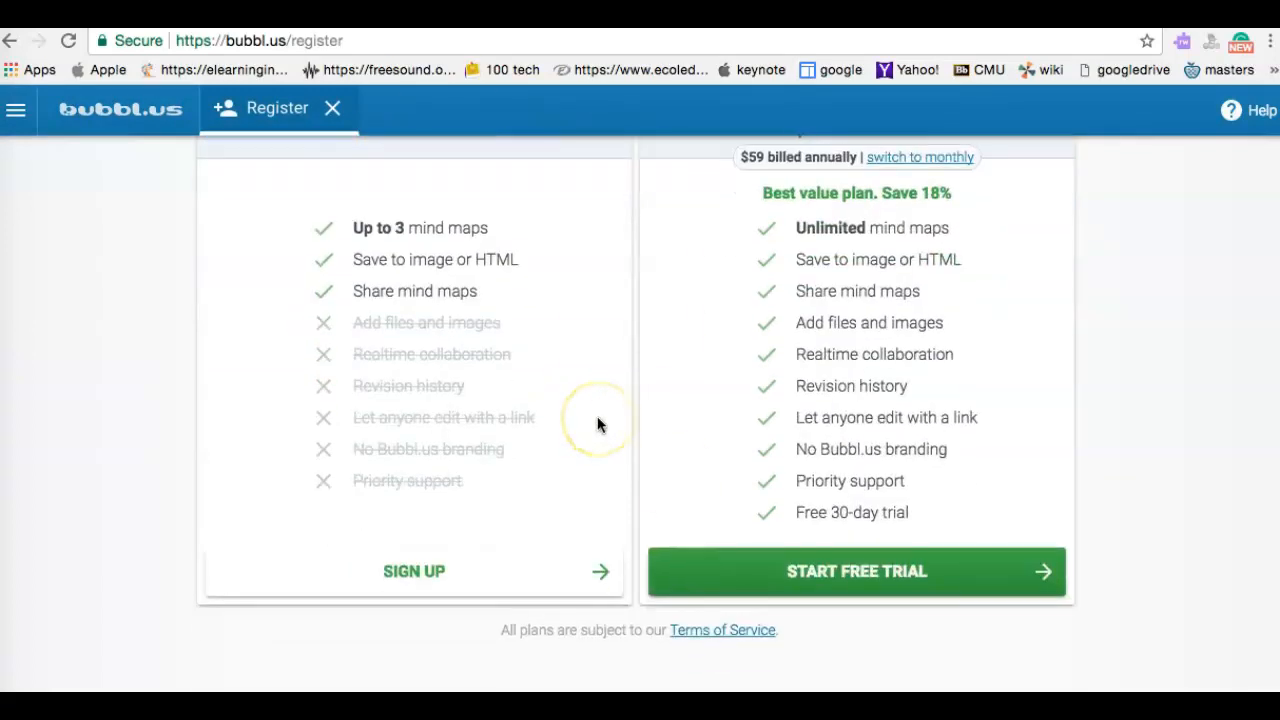
click(424, 572)
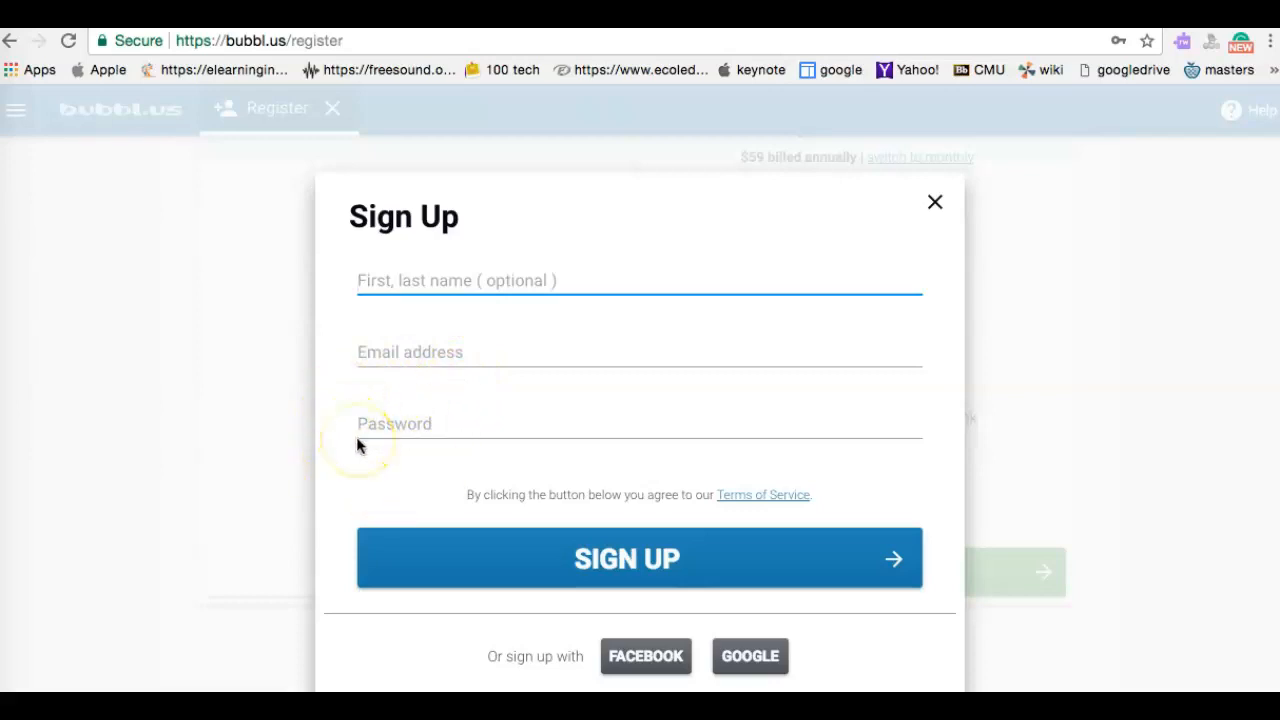
click(420, 413)
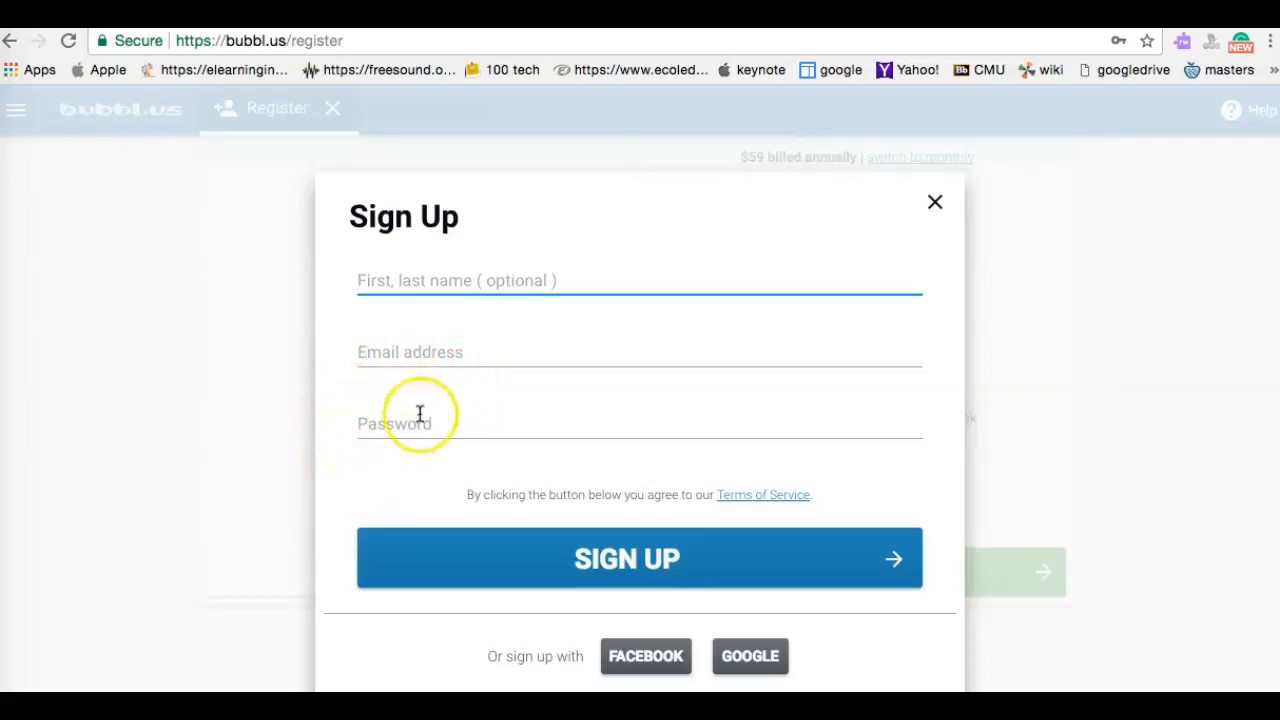
click(935, 205)
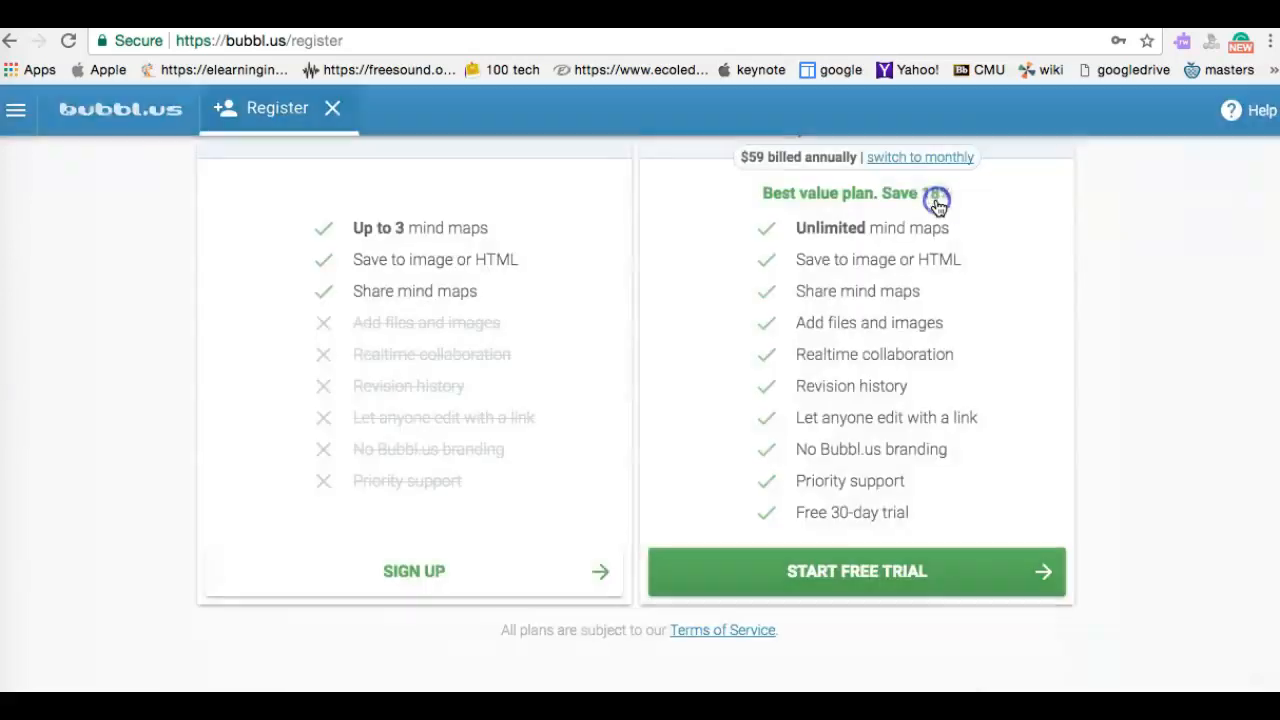
scroll(829, 343, up, 5)
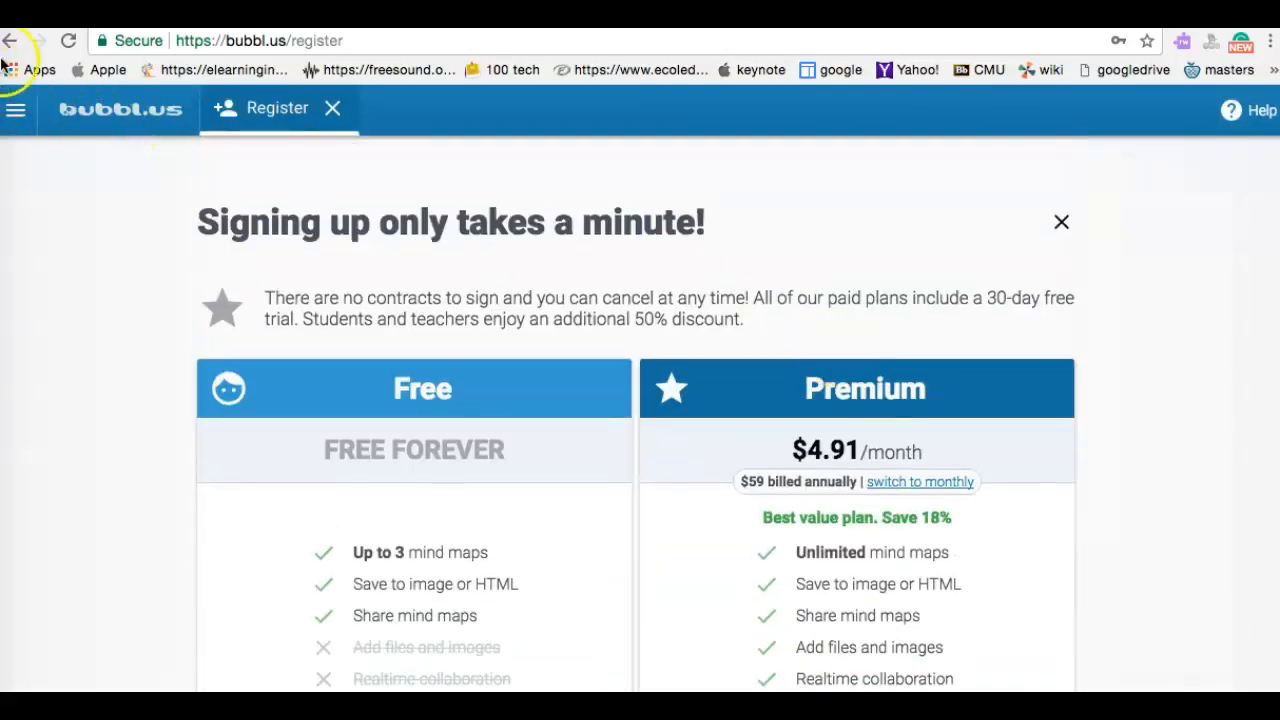
click(10, 41)
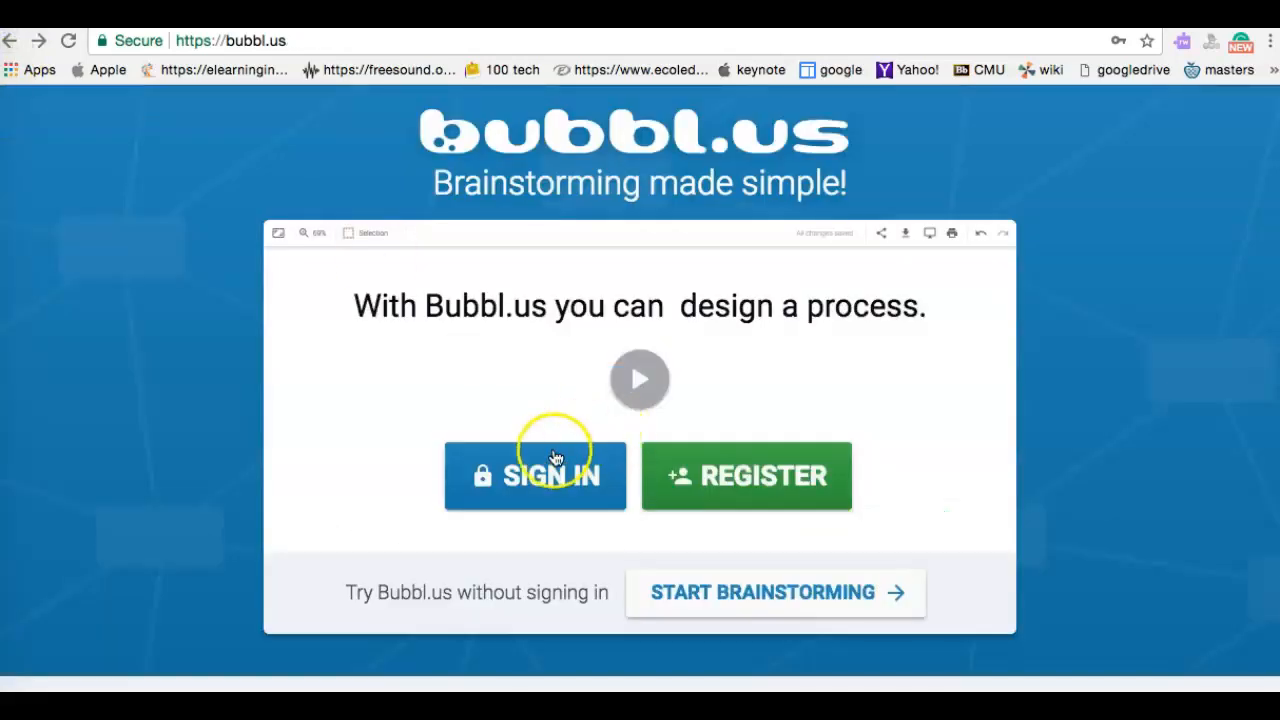
- Sign in to the existing Bubbl.us account by entering the account password
click(553, 465)
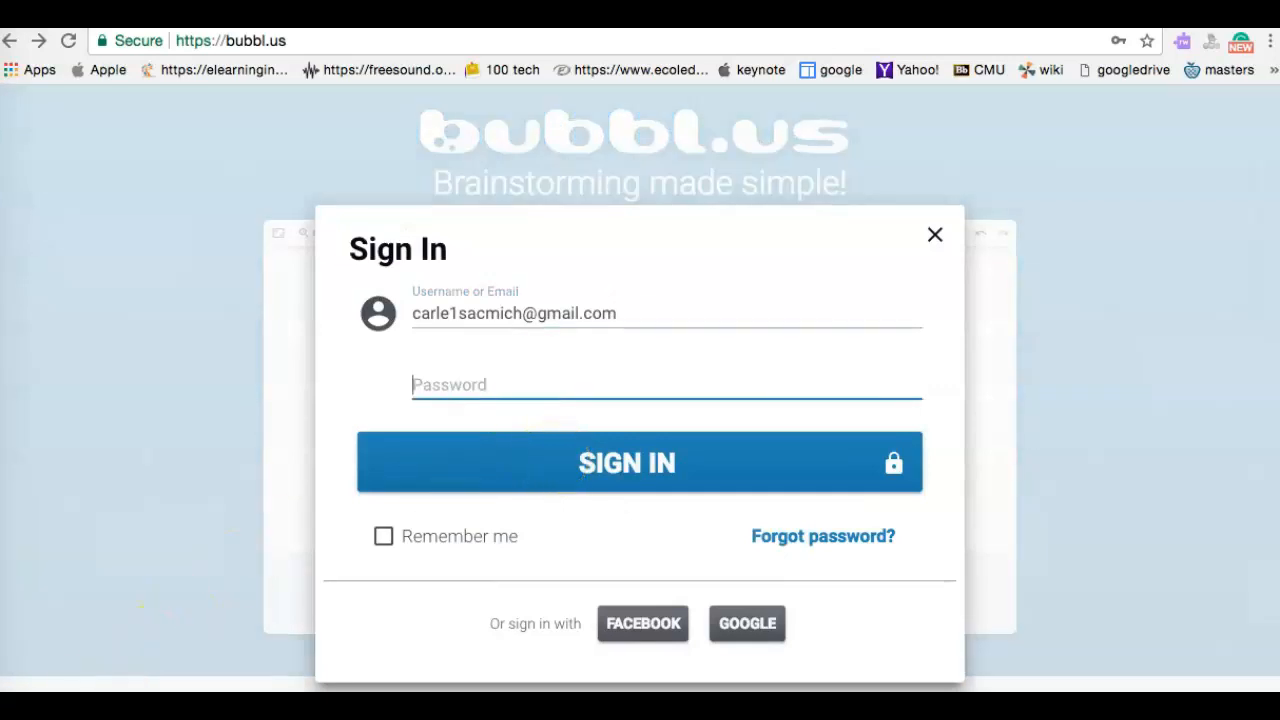
click(420, 384)
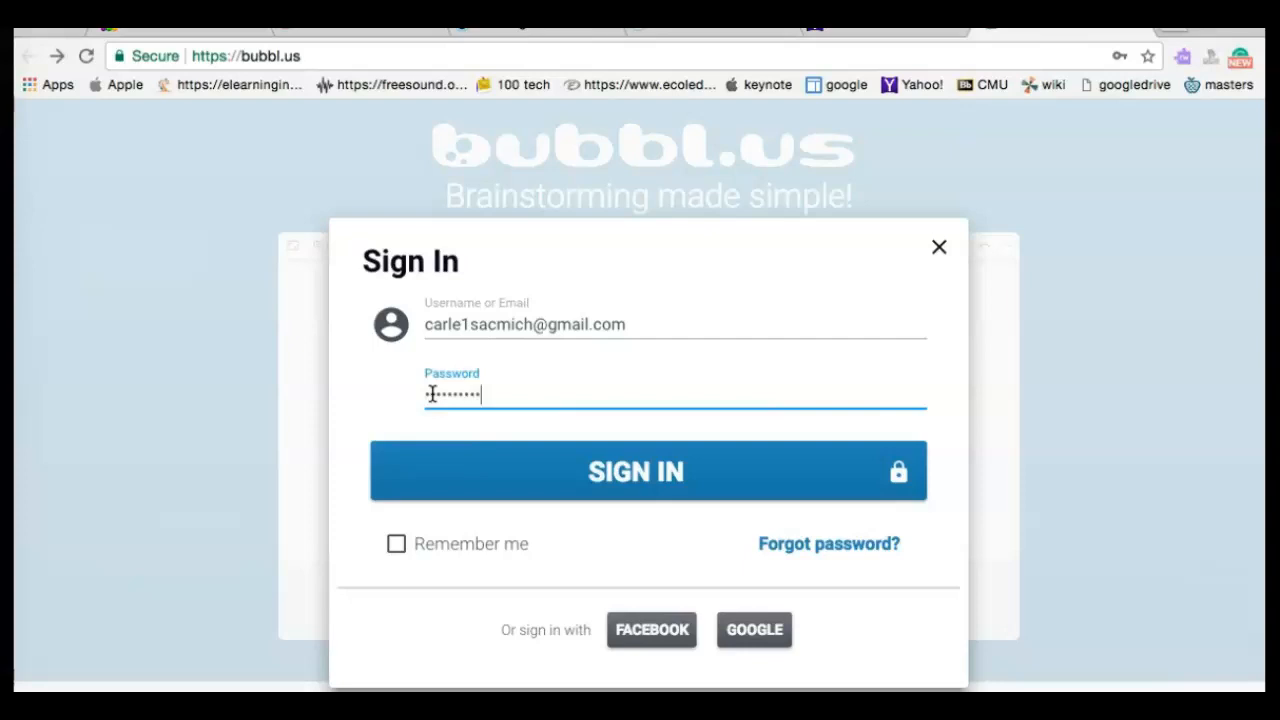
click(608, 456)
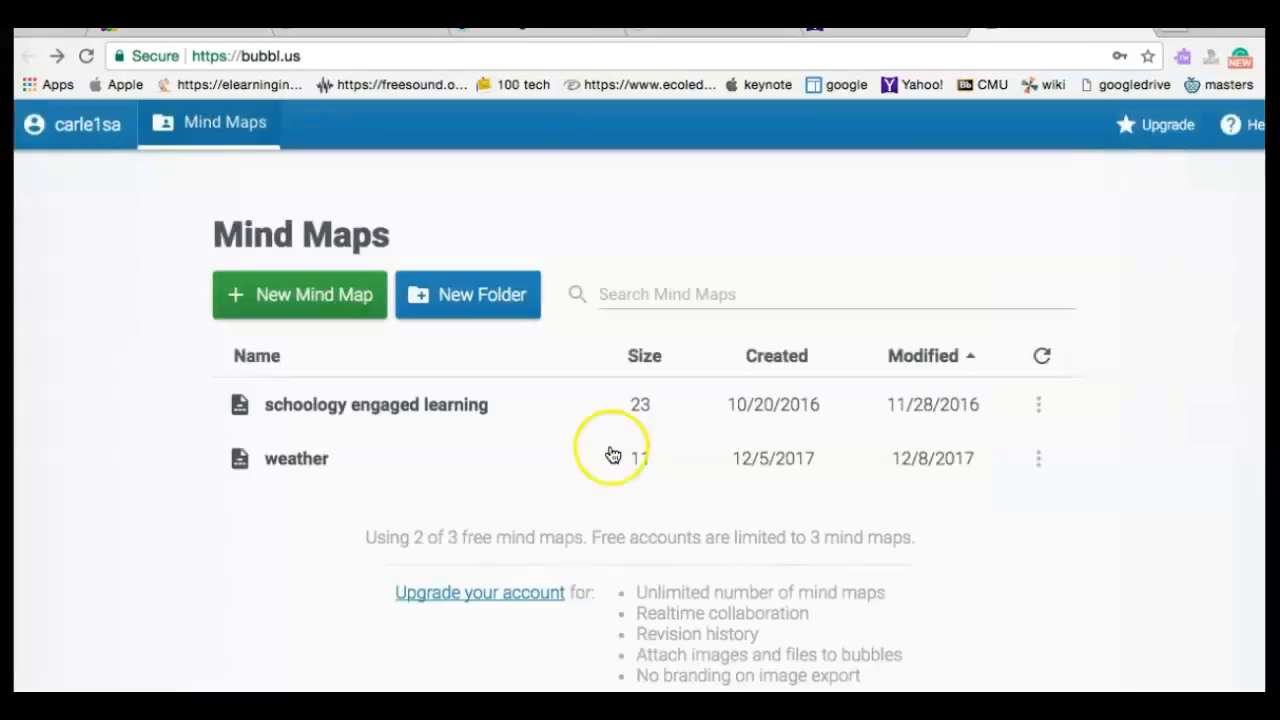
- Create a new mind map and change the starting bubble's text to "Days of the Week"
click(325, 304)
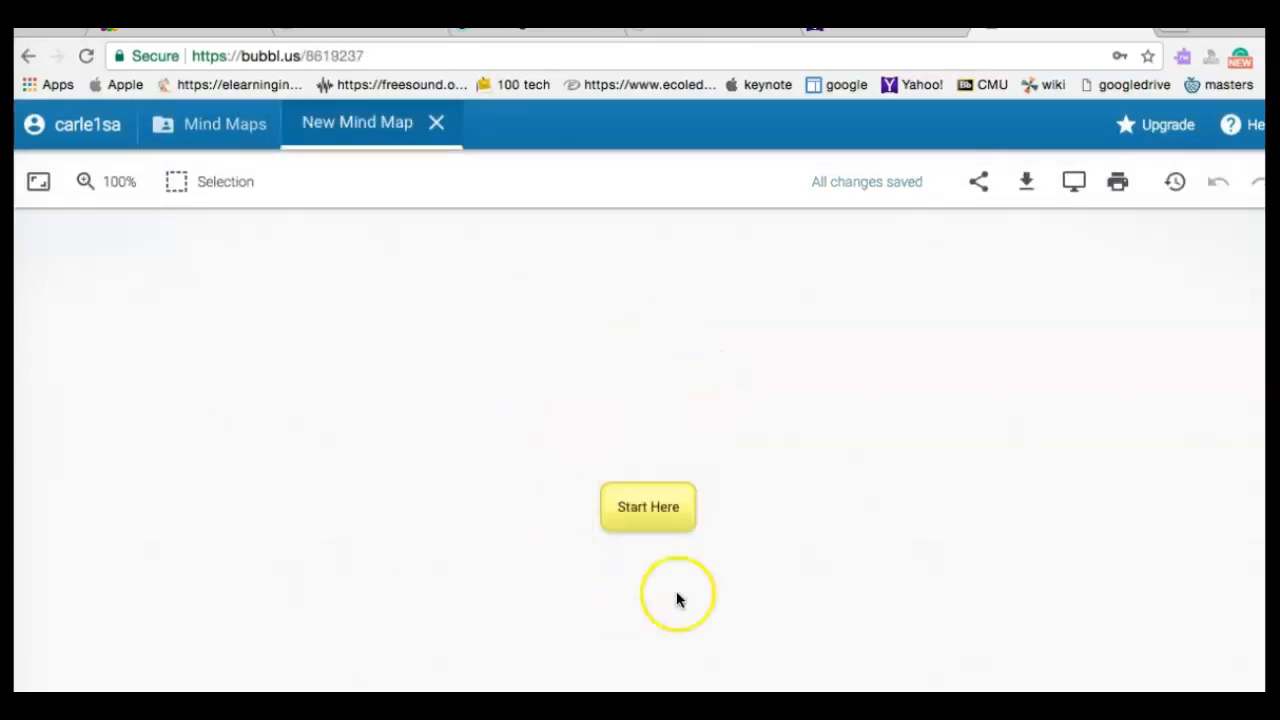
click(668, 512)
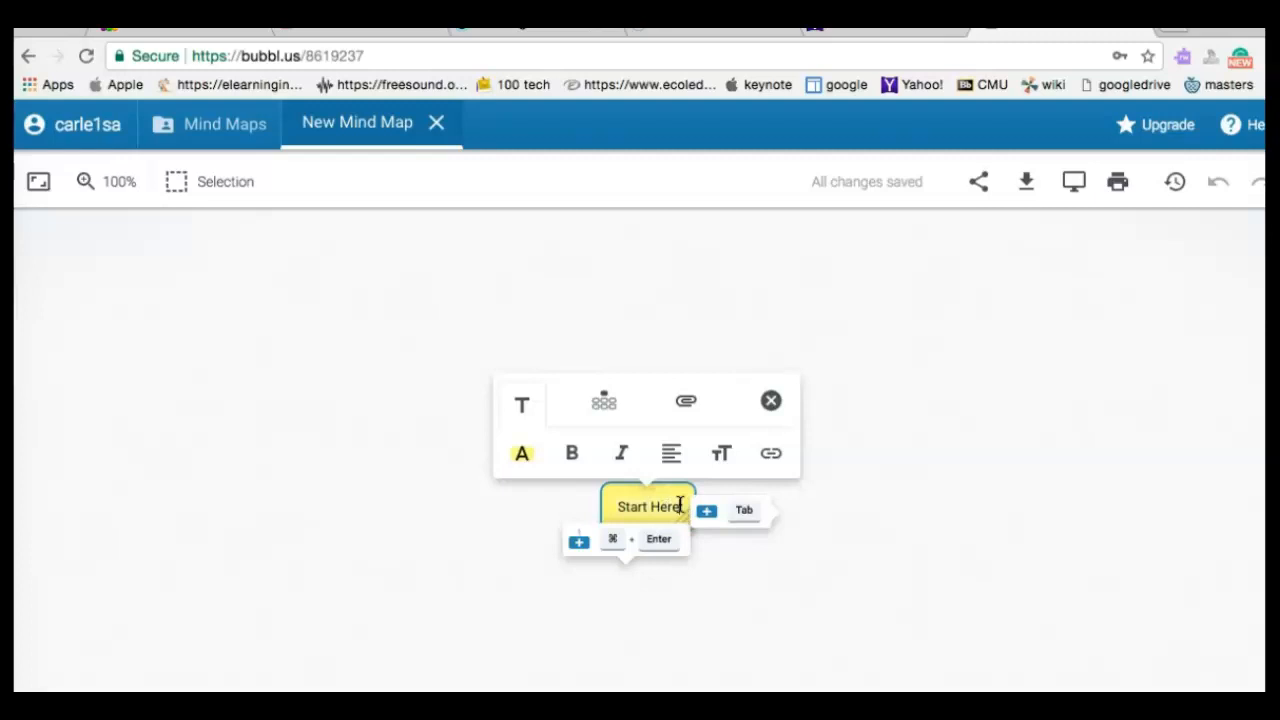
drag(680, 505, 594, 510)
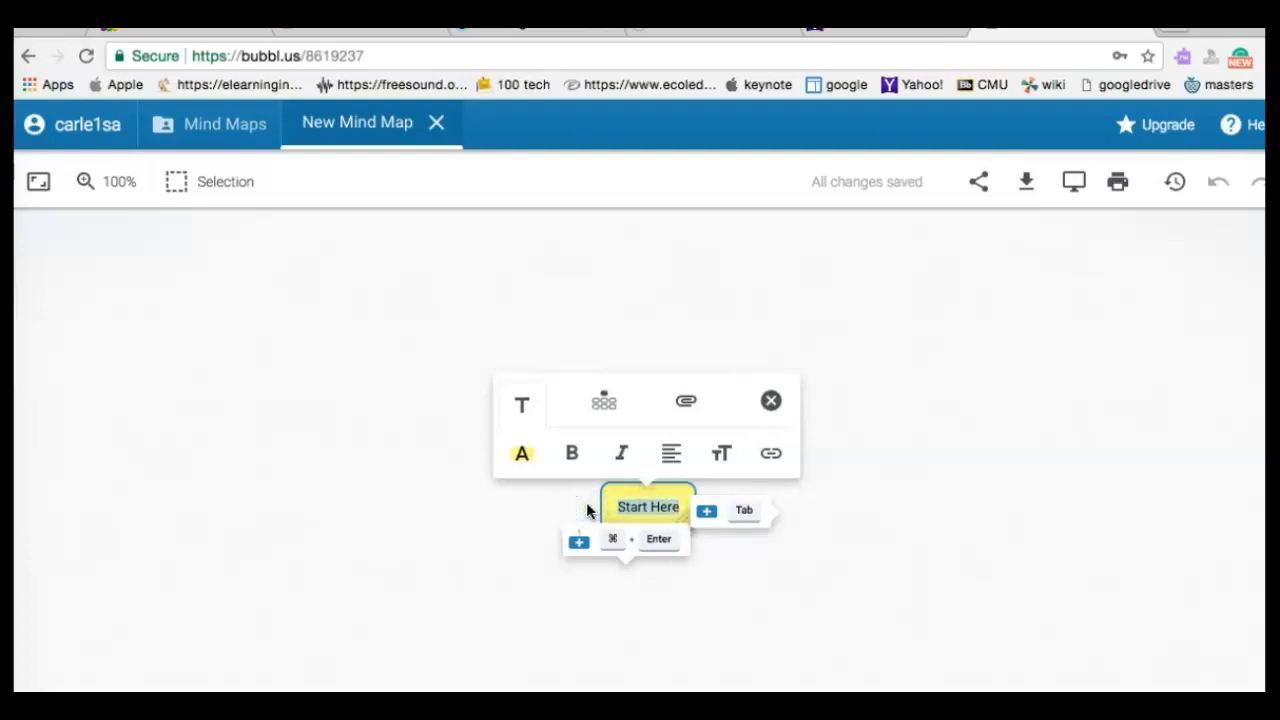
text(Days of the Week)
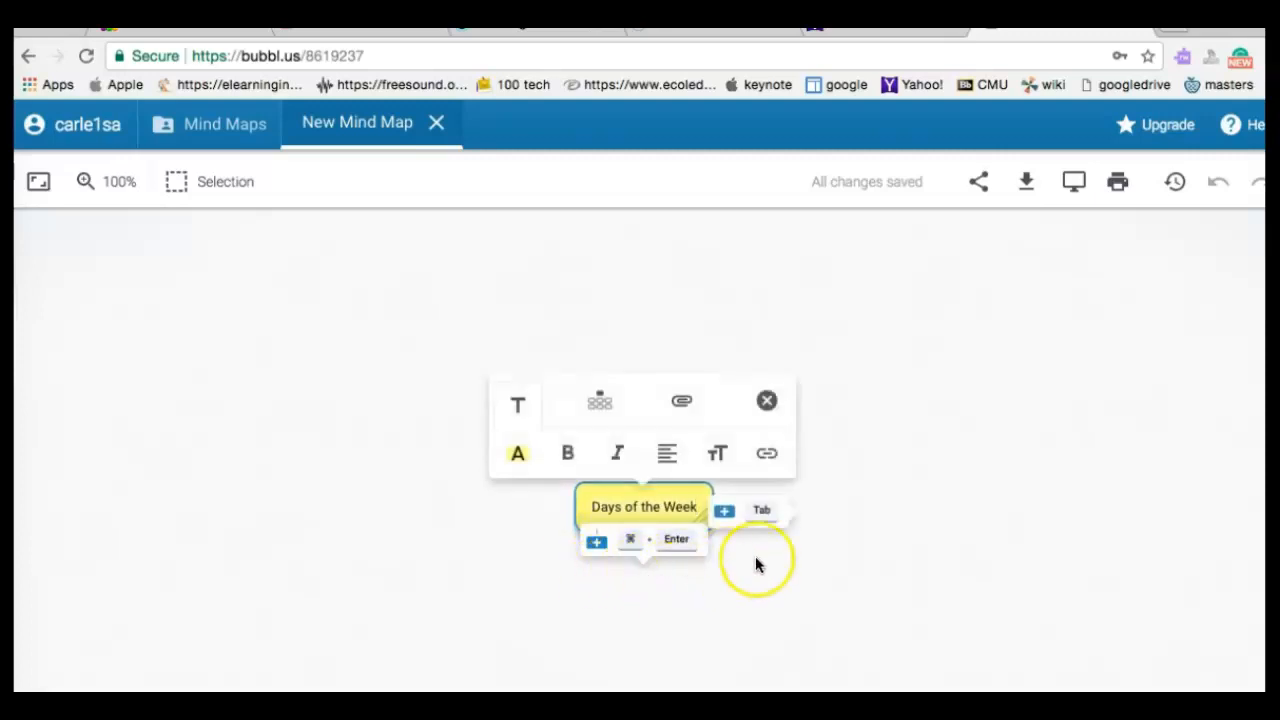
click(784, 612)
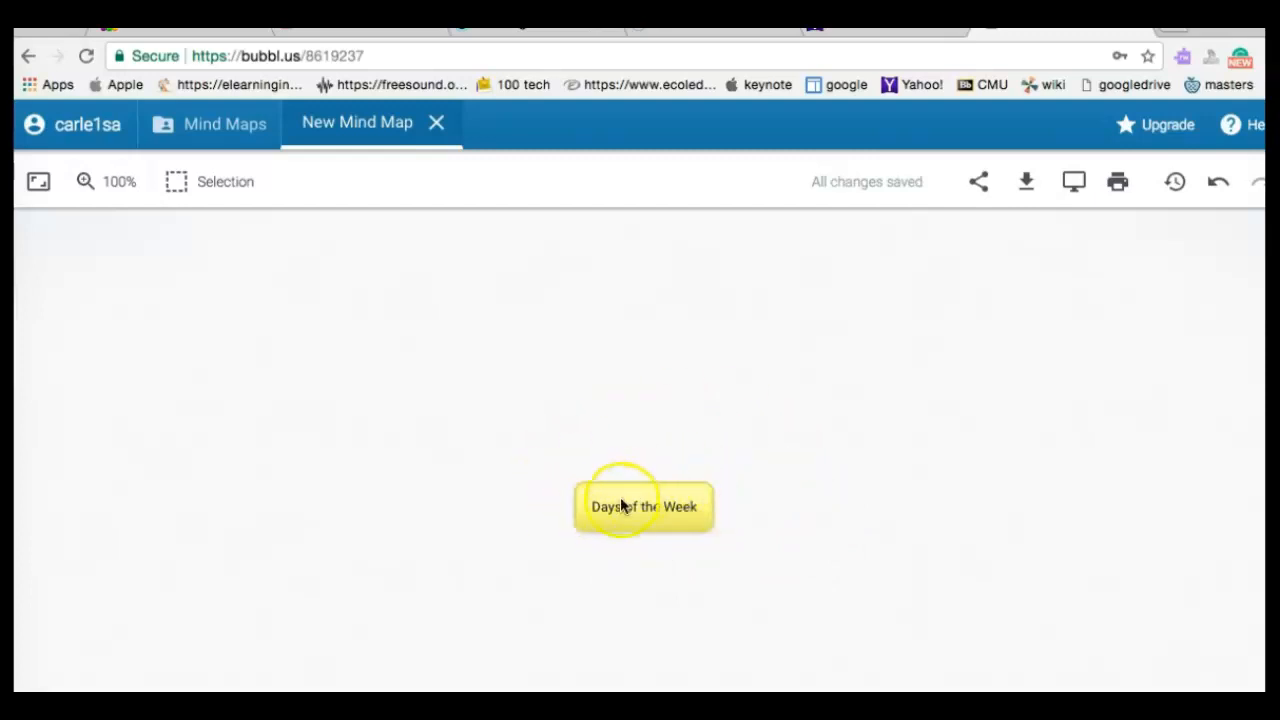
- Add an empty sibling bubble beside the "Days of the Week" bubble and delete it
mouse_move(607, 518)
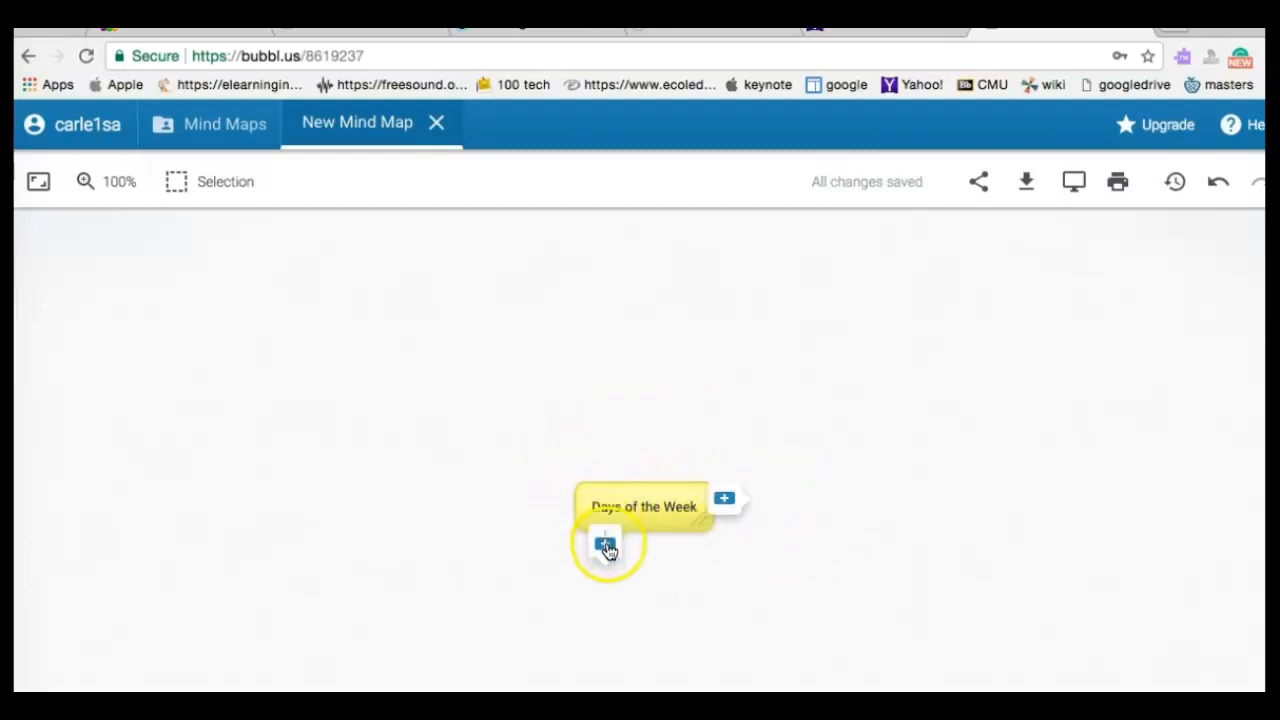
click(725, 502)
click(860, 551)
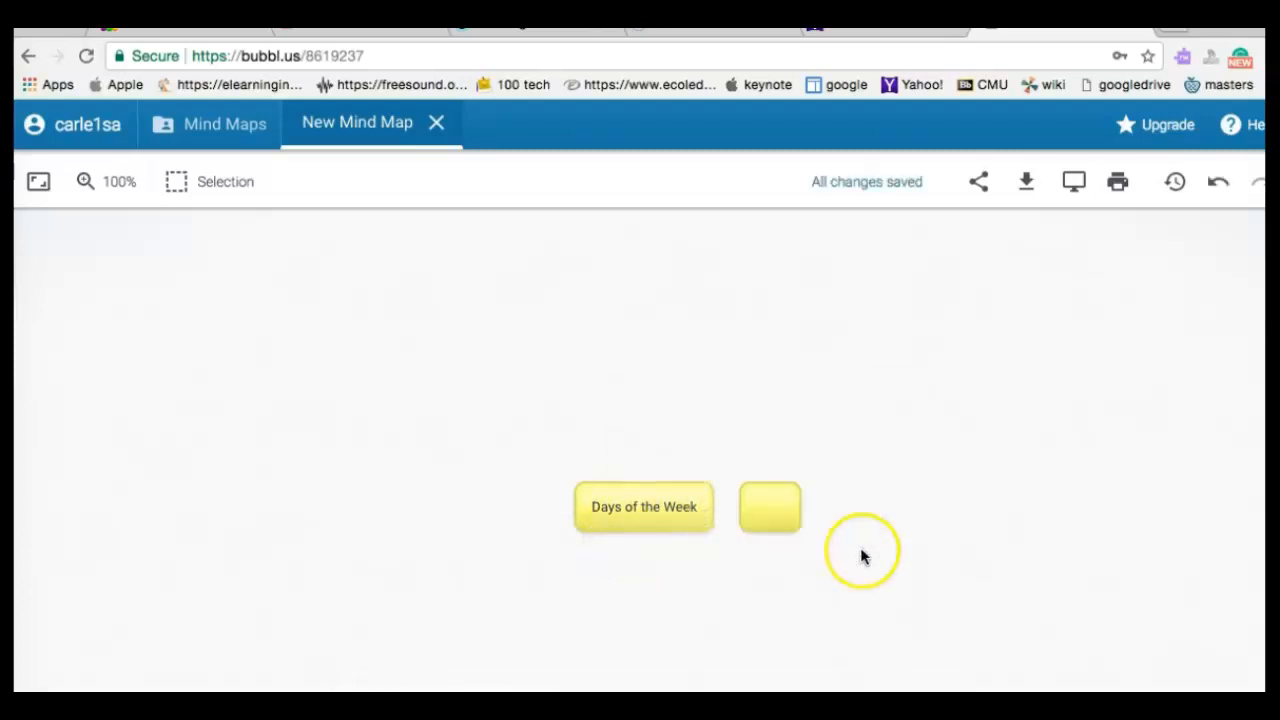
mouse_move(806, 522)
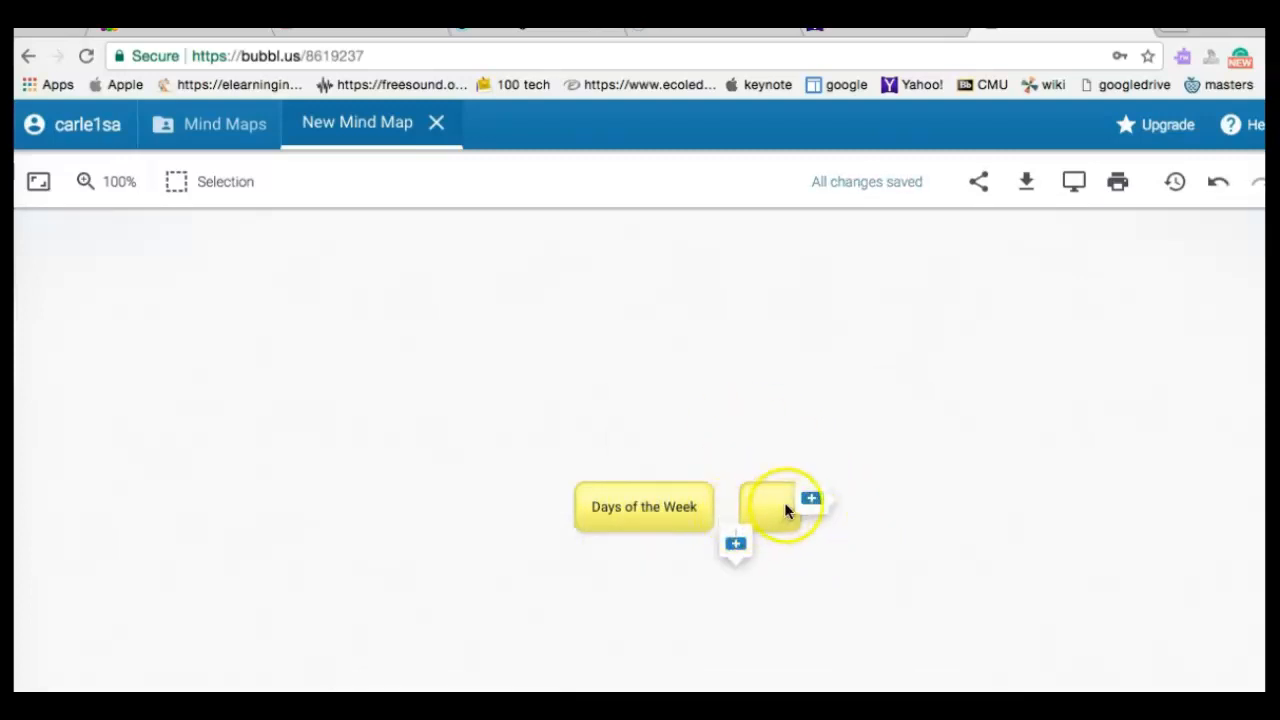
click(768, 512)
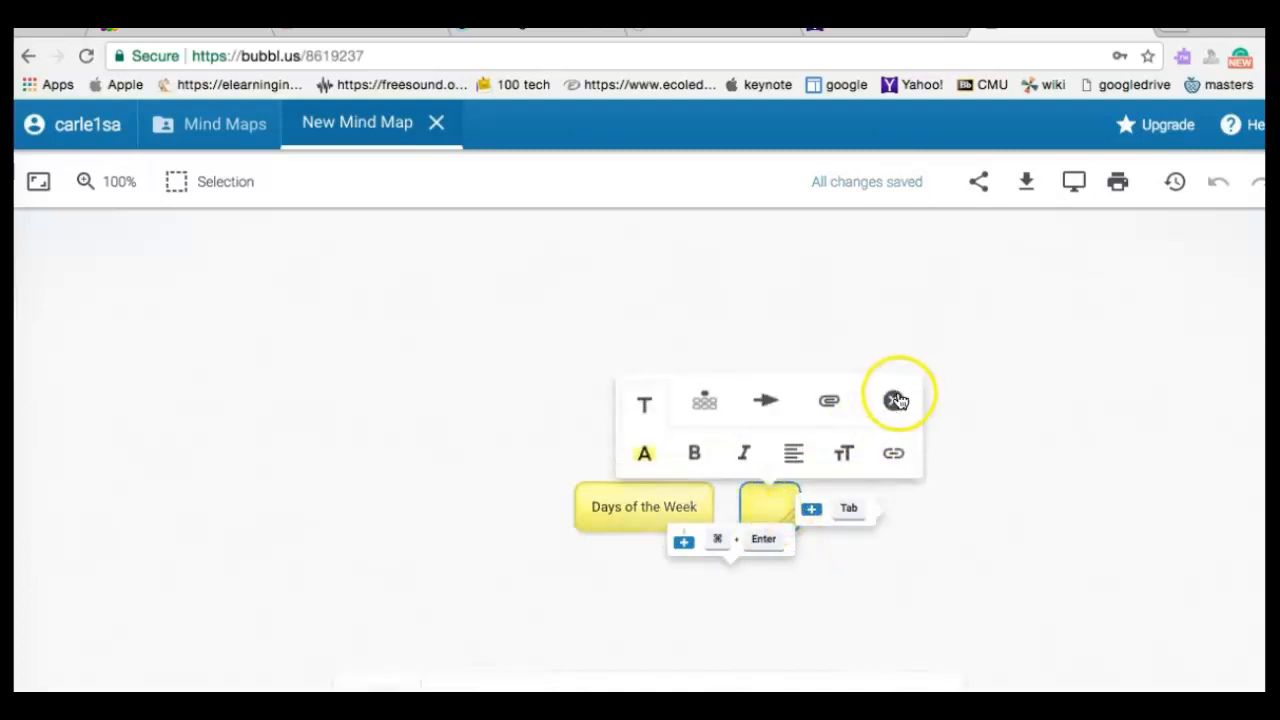
click(897, 398)
- Add seven empty child bubbles connected to the "Days of the Week" bubble
mouse_move(602, 540)
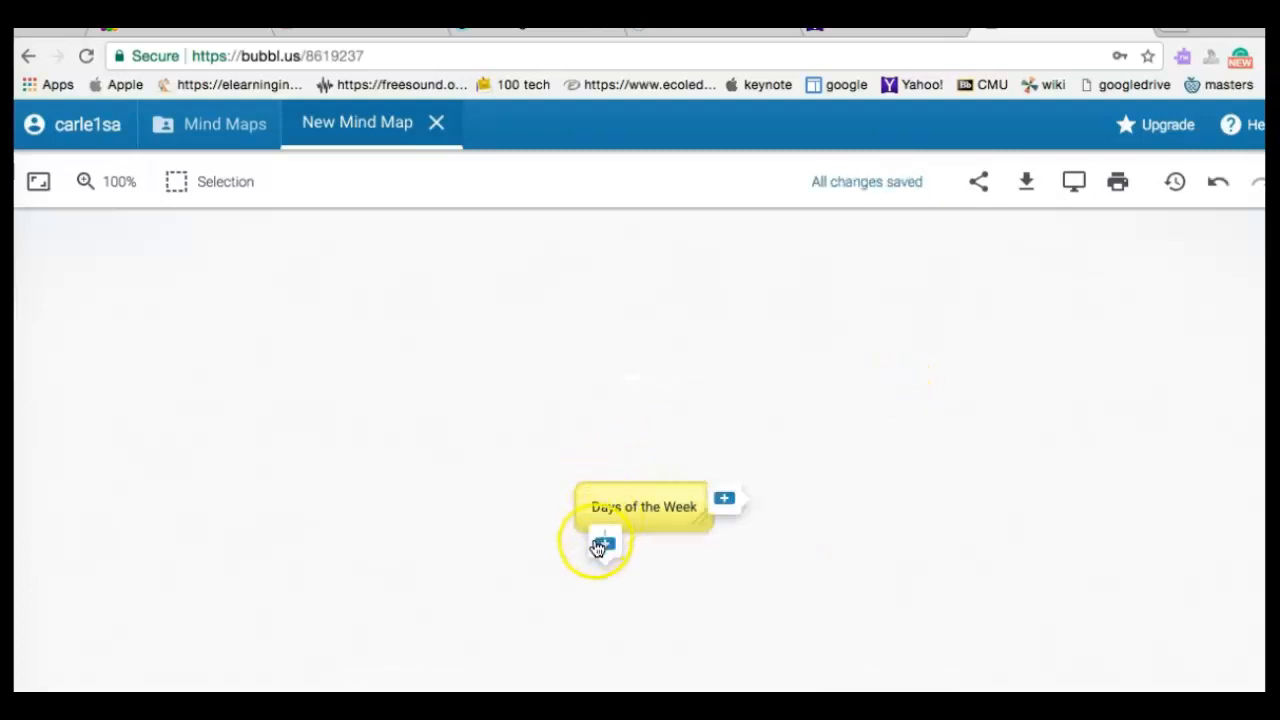
click(604, 548)
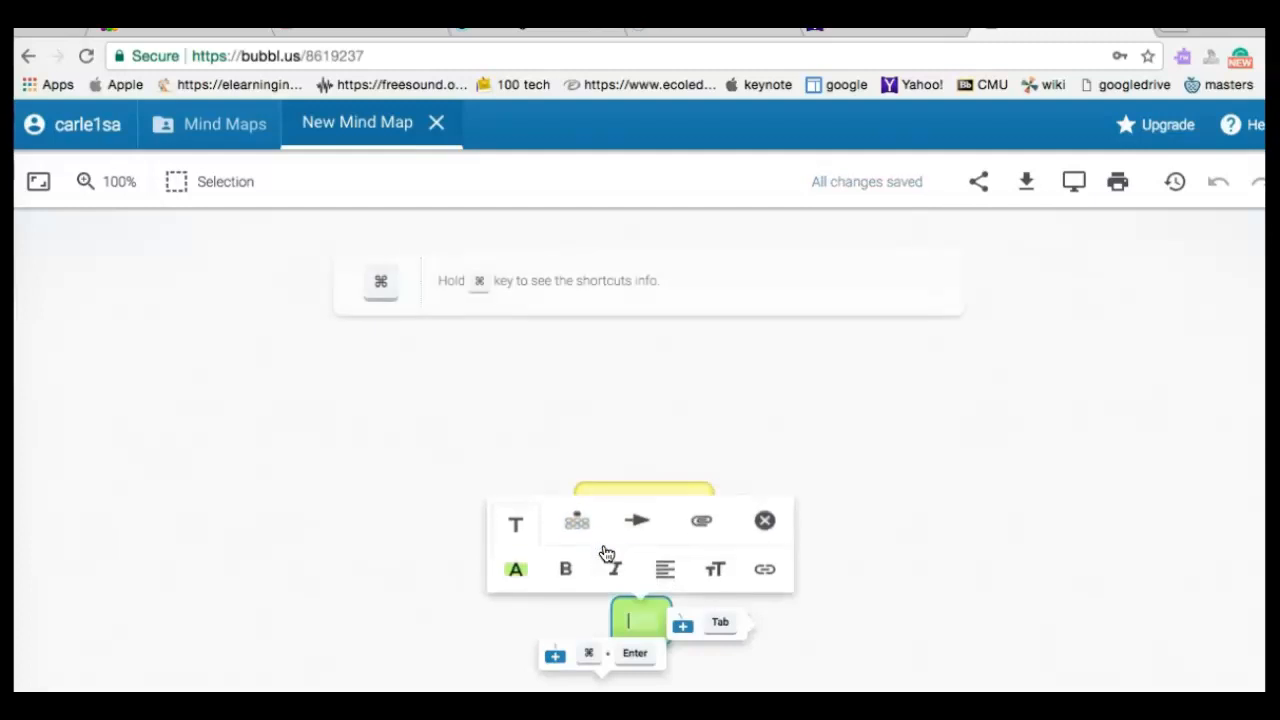
click(890, 550)
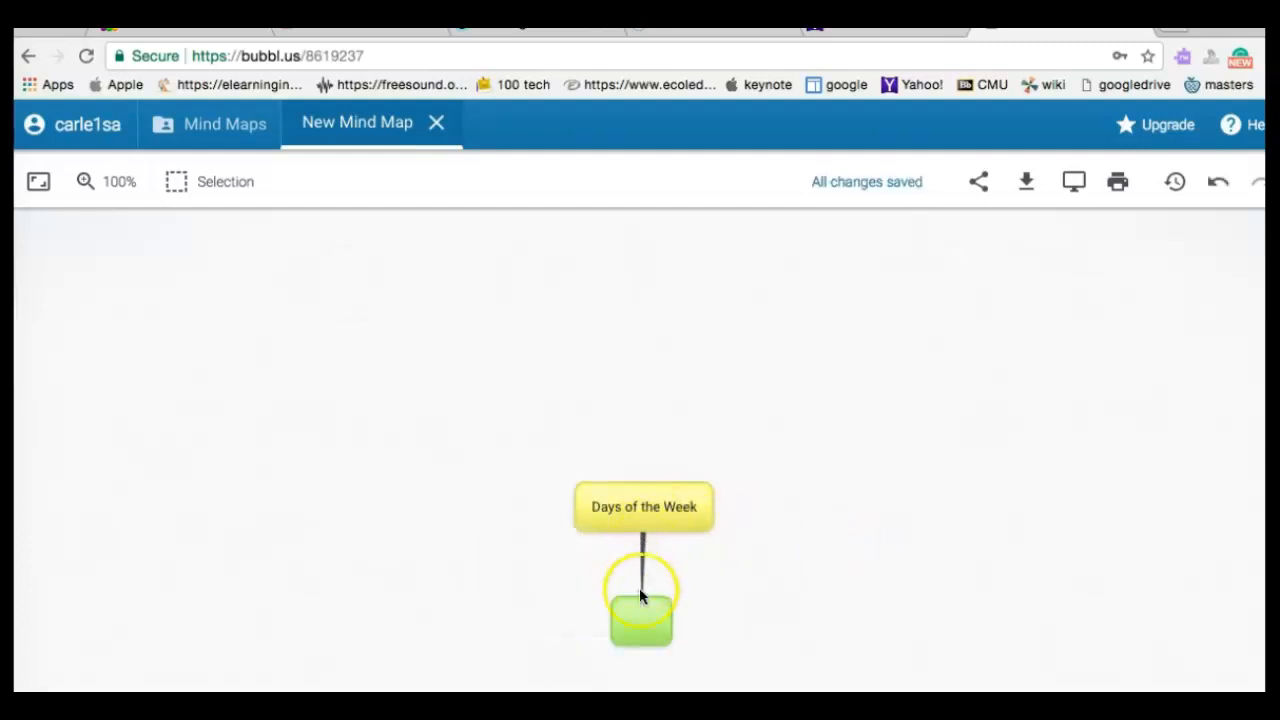
mouse_move(592, 524)
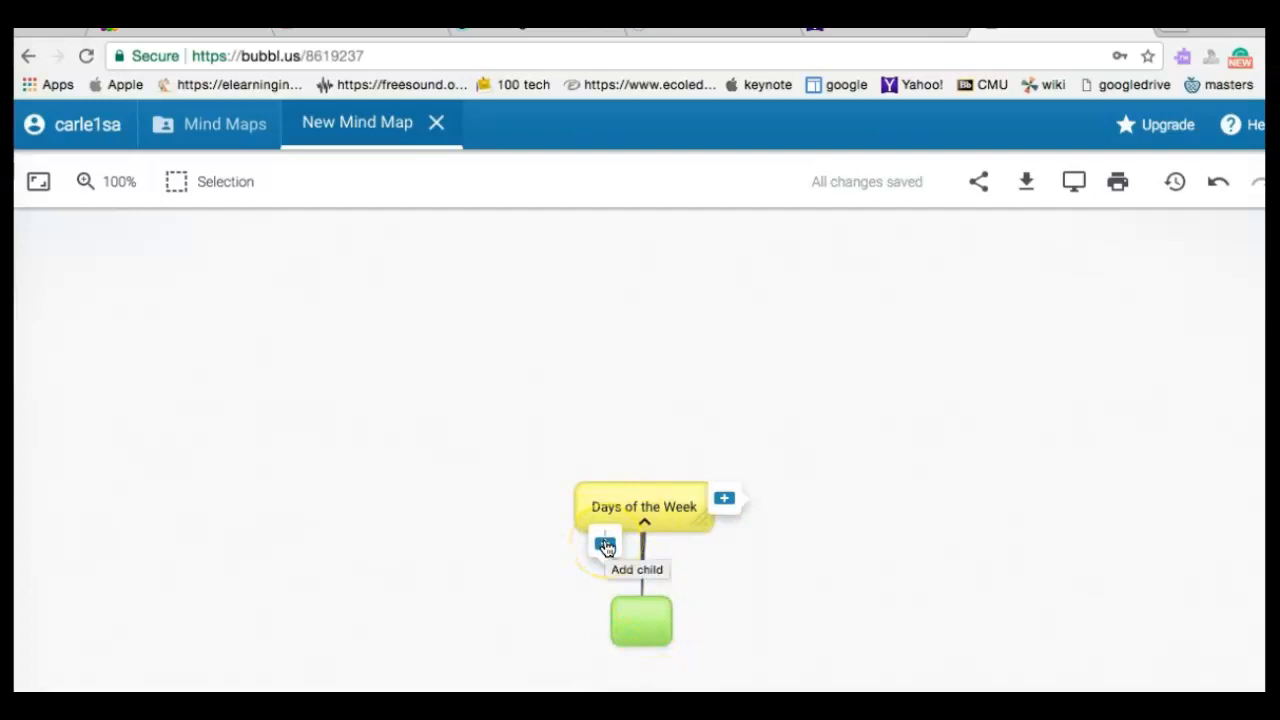
click(605, 546)
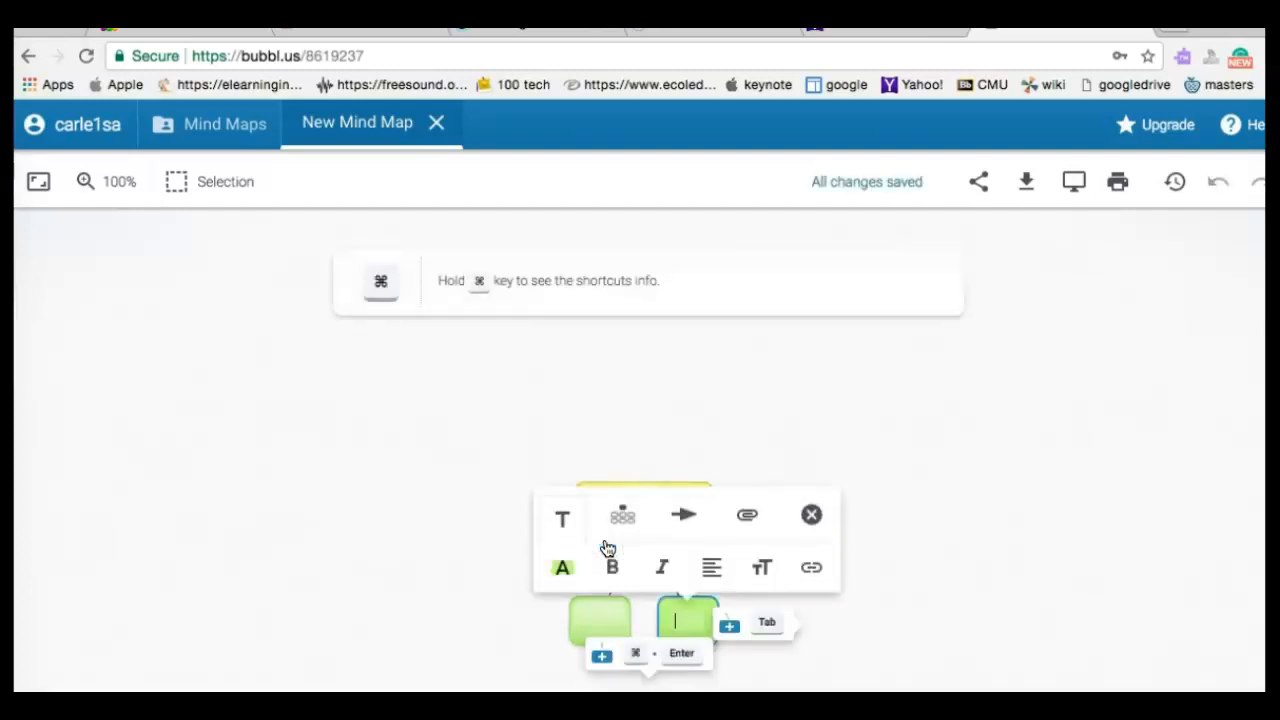
click(424, 587)
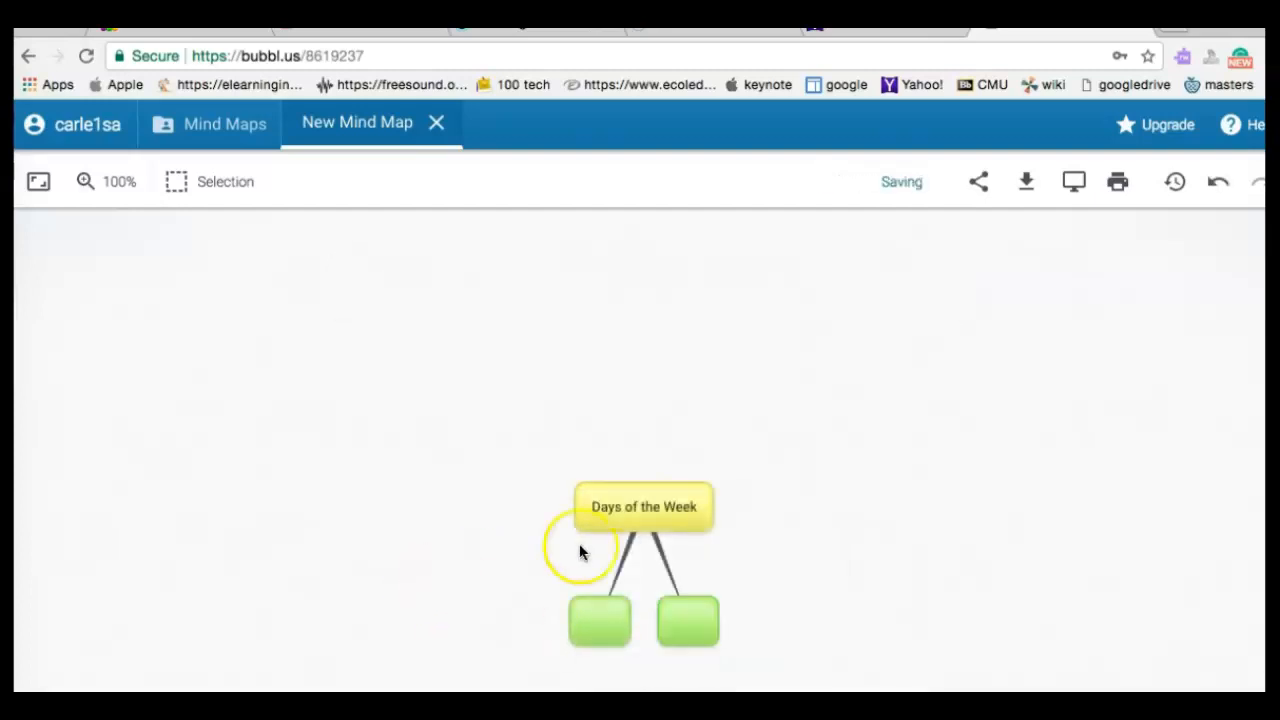
click(605, 545)
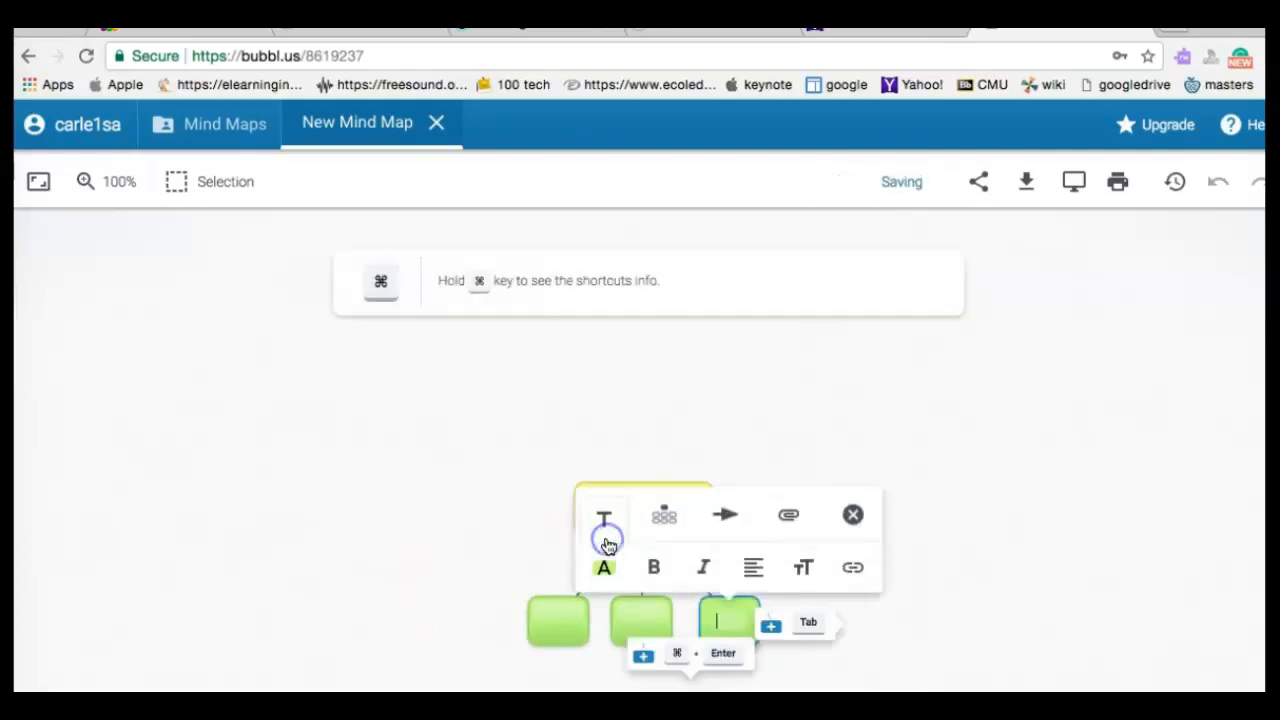
click(469, 557)
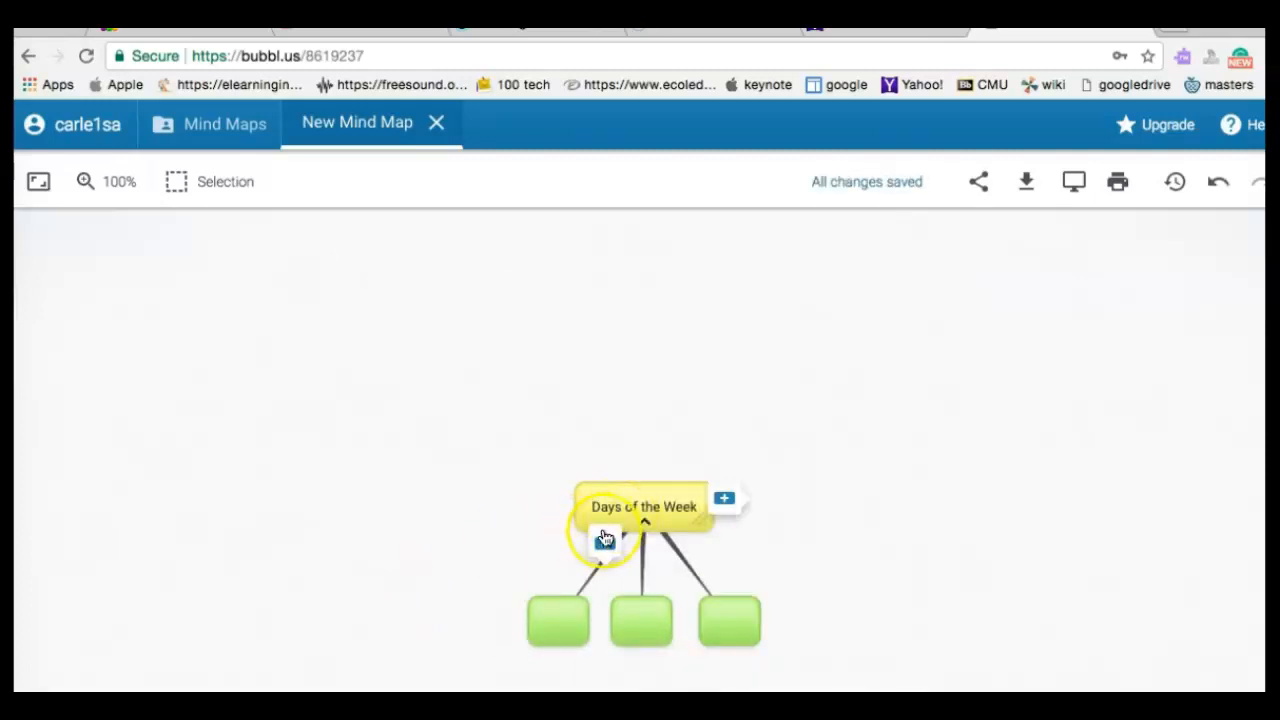
click(605, 543)
click(443, 526)
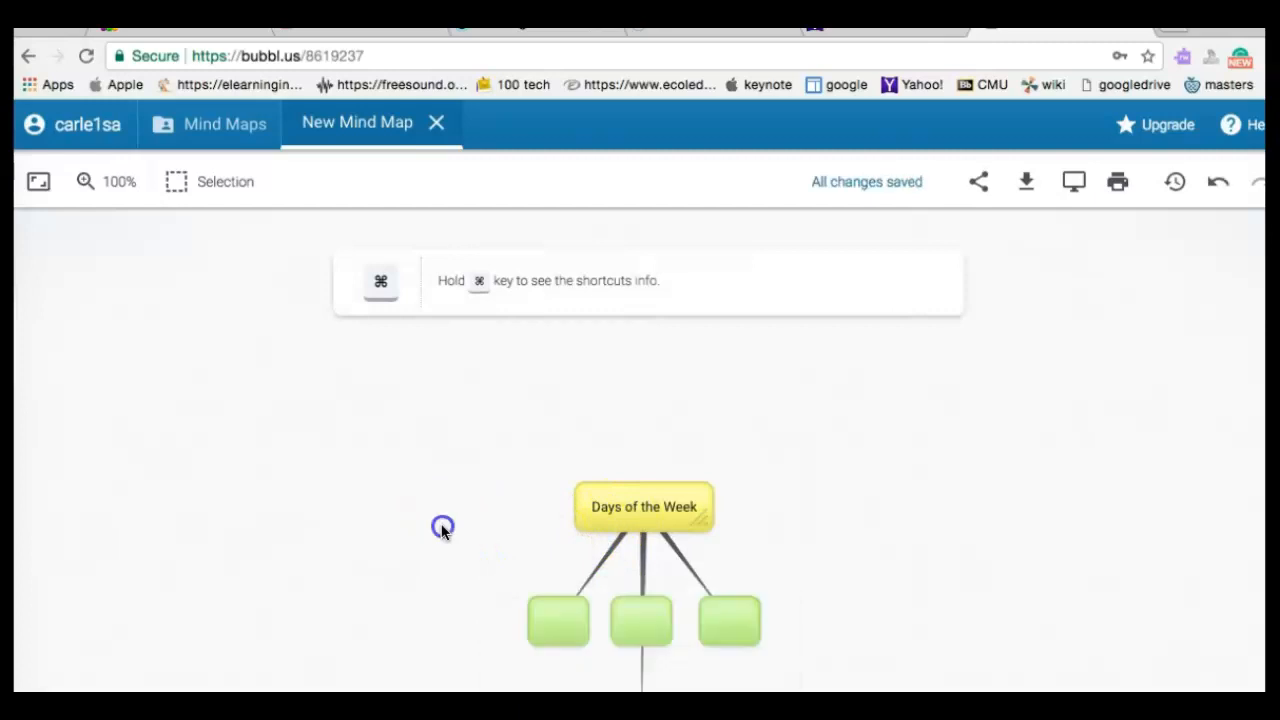
click(605, 545)
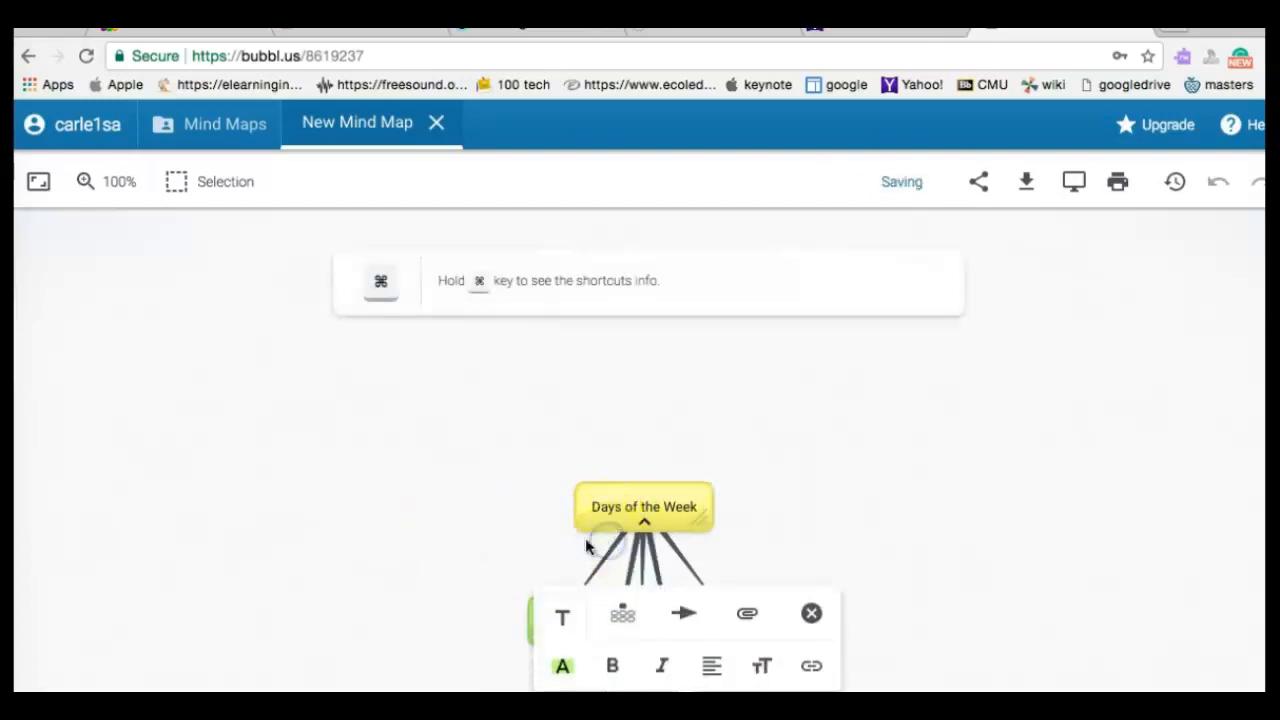
click(440, 541)
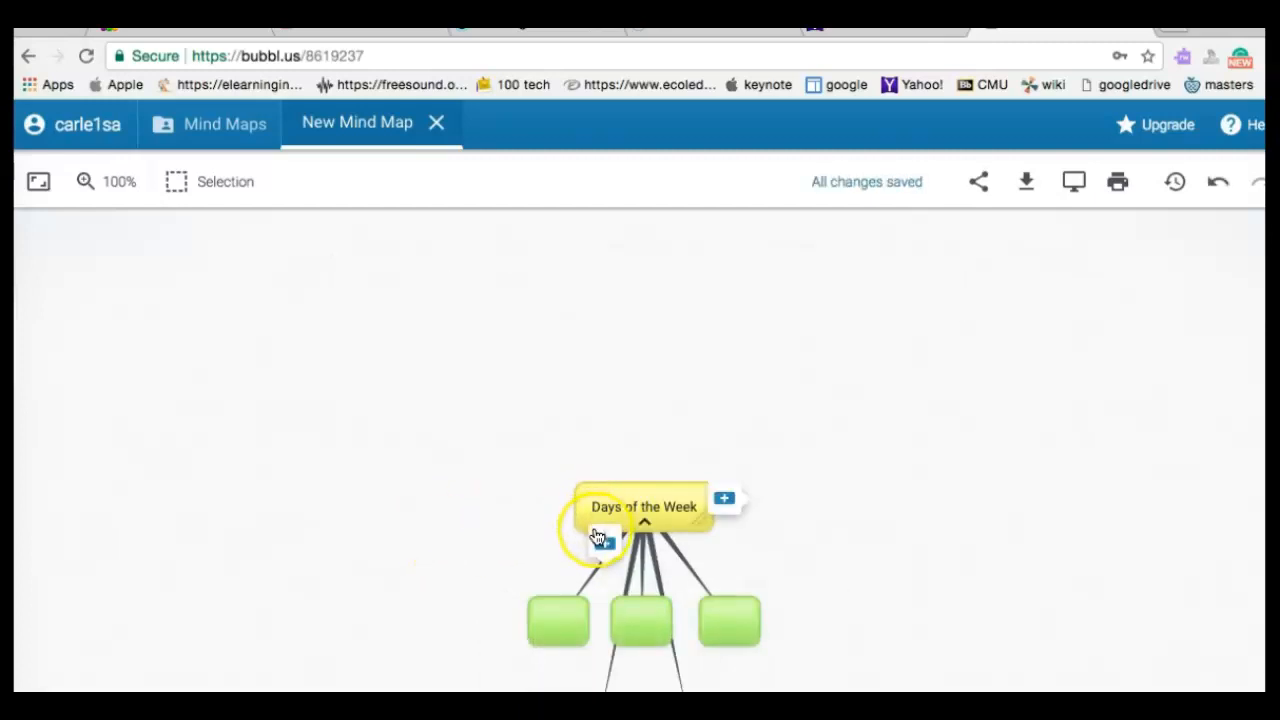
click(604, 543)
click(435, 528)
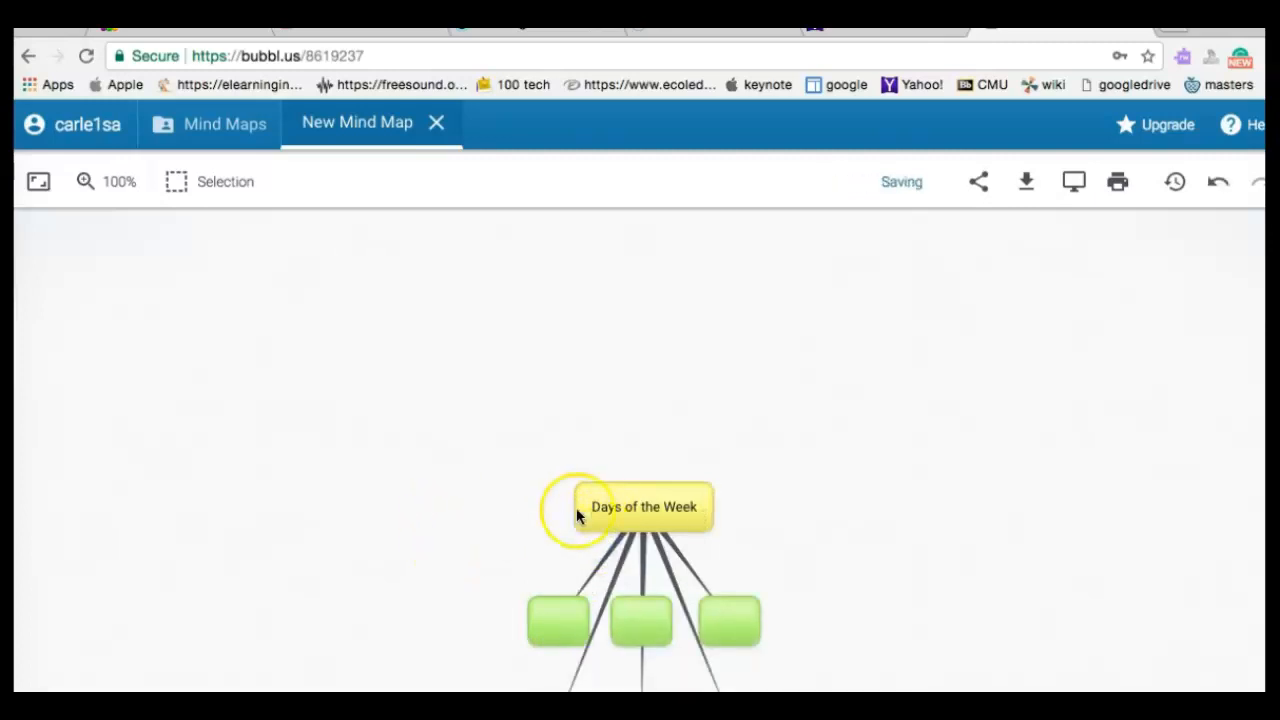
click(605, 543)
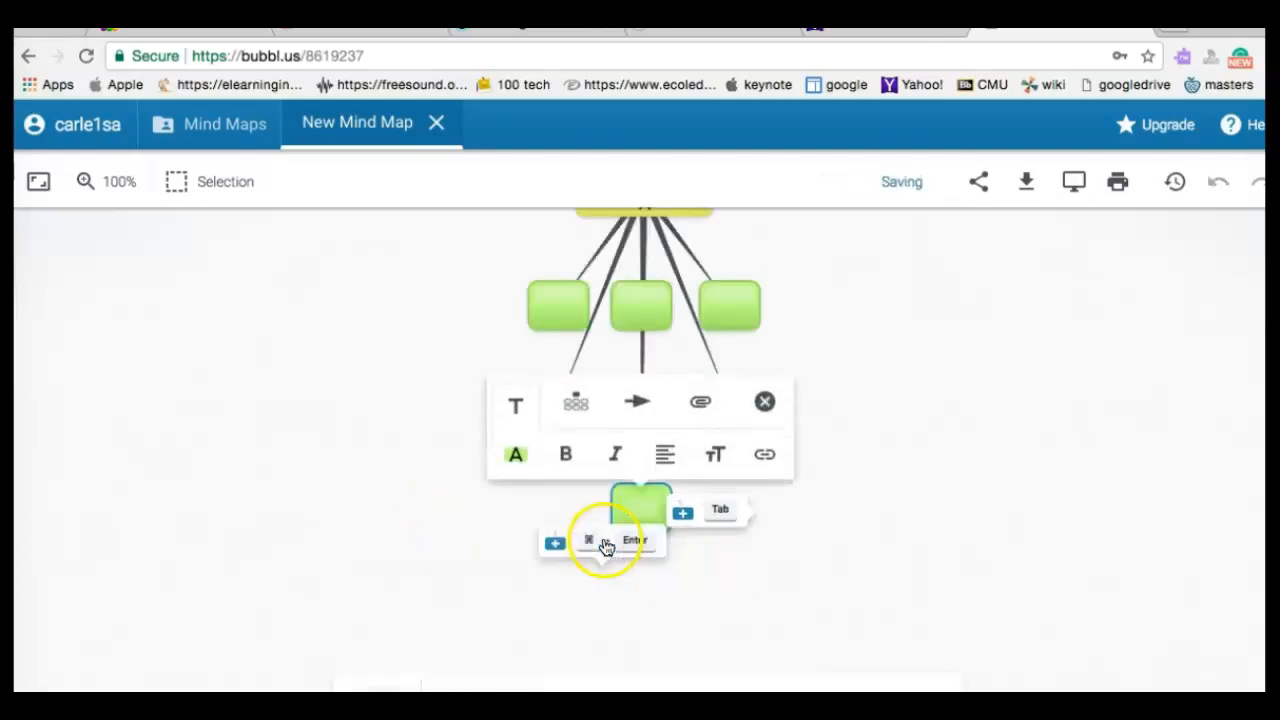
click(892, 466)
- Arrange the seven empty child bubbles in a ring around the "Days of the Week" bubble
scroll(890, 462, down, 5)
scroll(890, 462, up, 6)
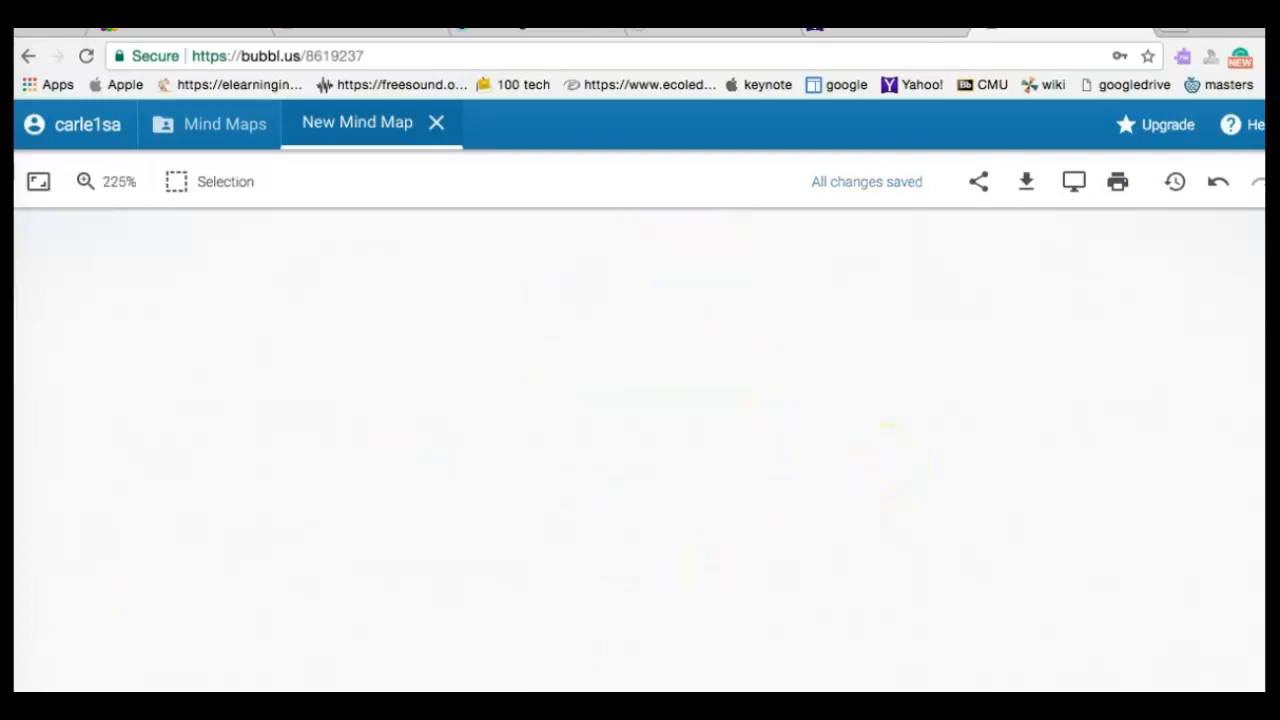
scroll(640, 450, down, 3)
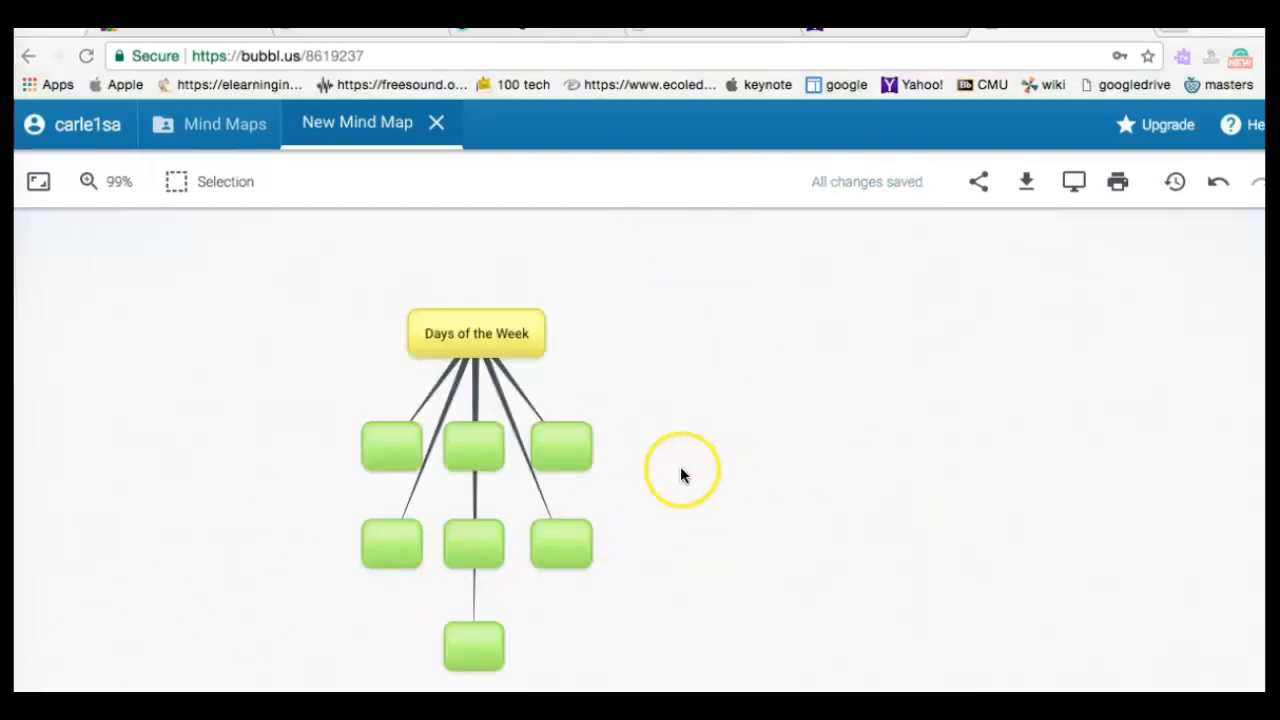
click(373, 456)
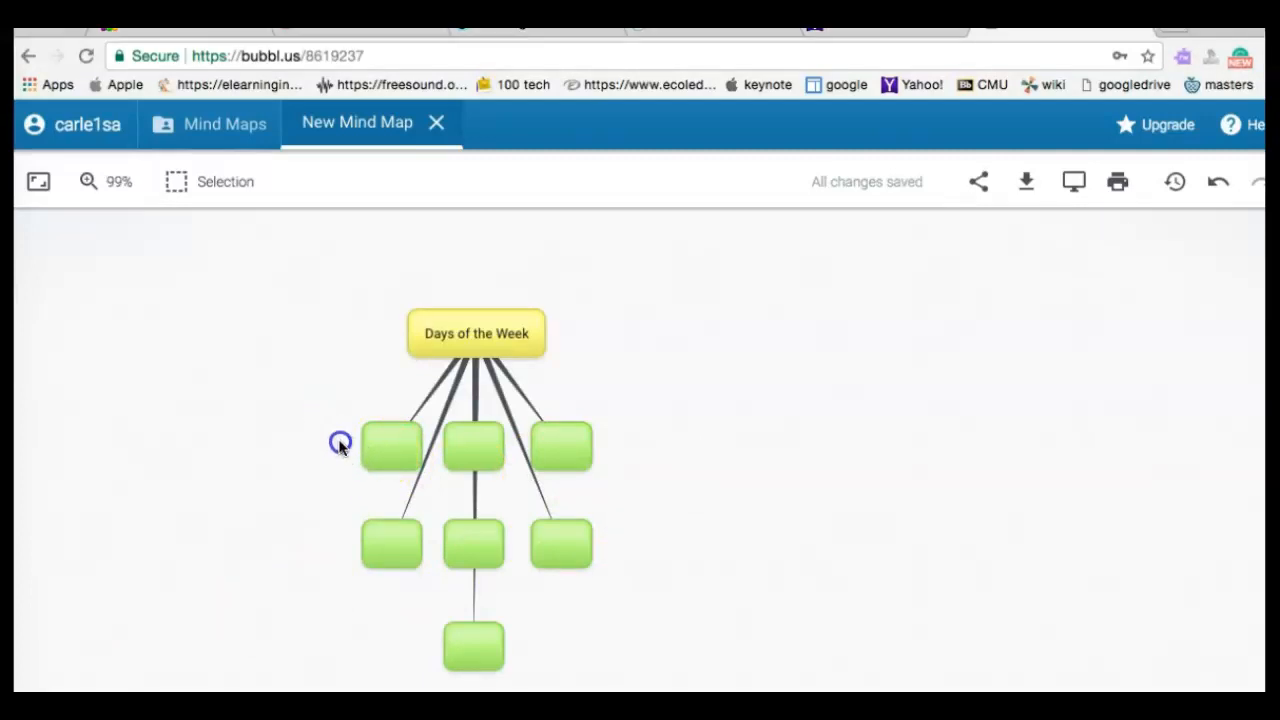
mouse_move(379, 455)
drag(379, 453, 375, 285)
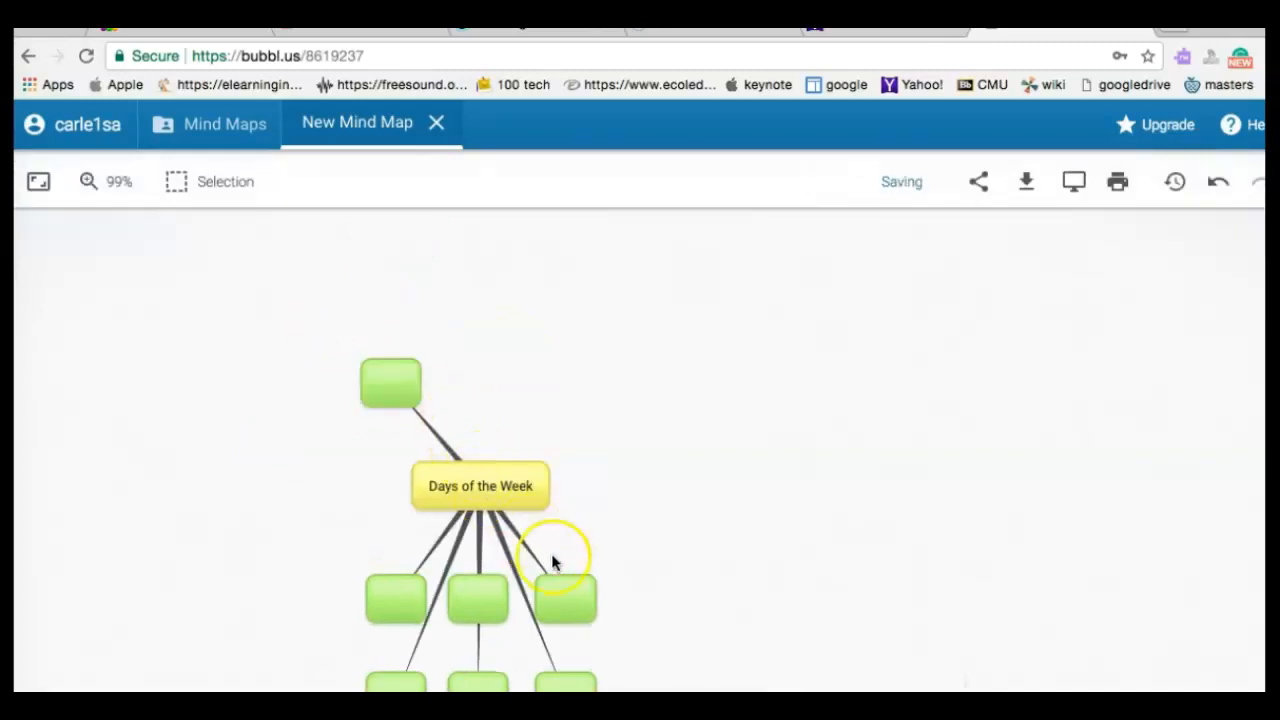
mouse_move(557, 615)
drag(557, 612, 486, 357)
drag(562, 626, 660, 540)
drag(394, 629, 350, 546)
drag(575, 640, 634, 626)
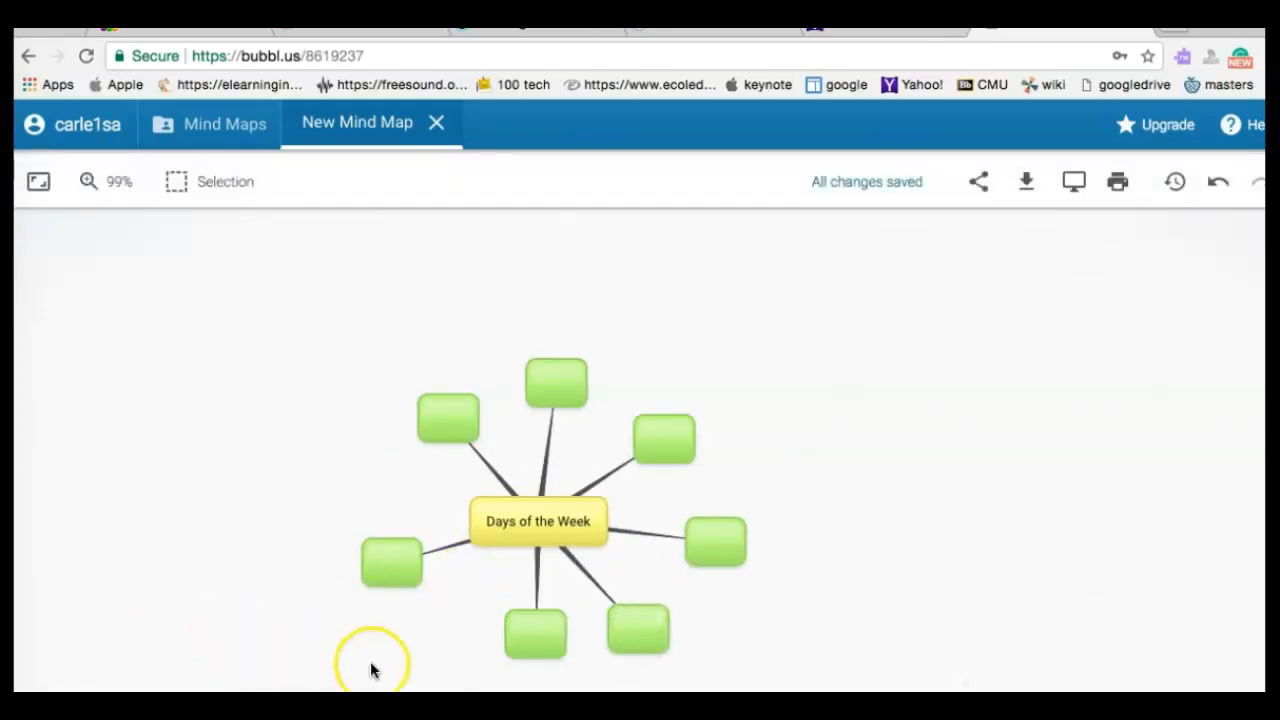
drag(523, 634, 494, 627)
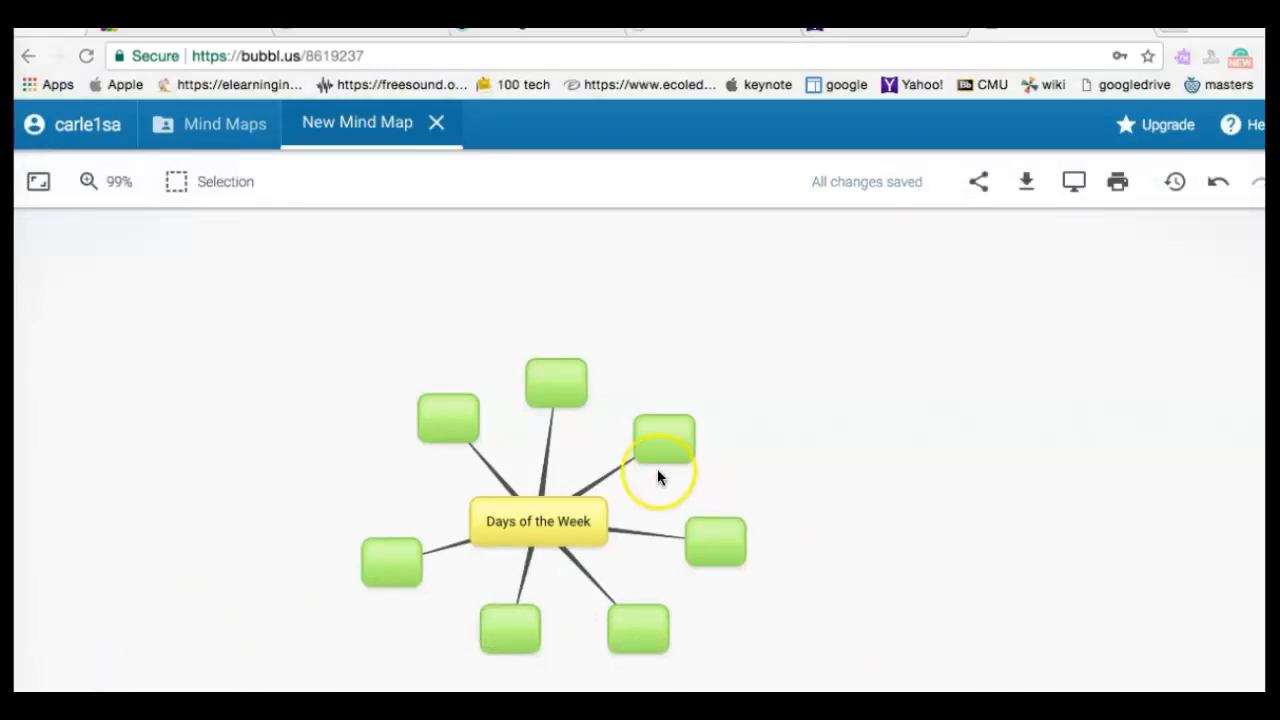
- Label the empty child bubble directly above "Days of the Week" as "Sunday"
click(551, 388)
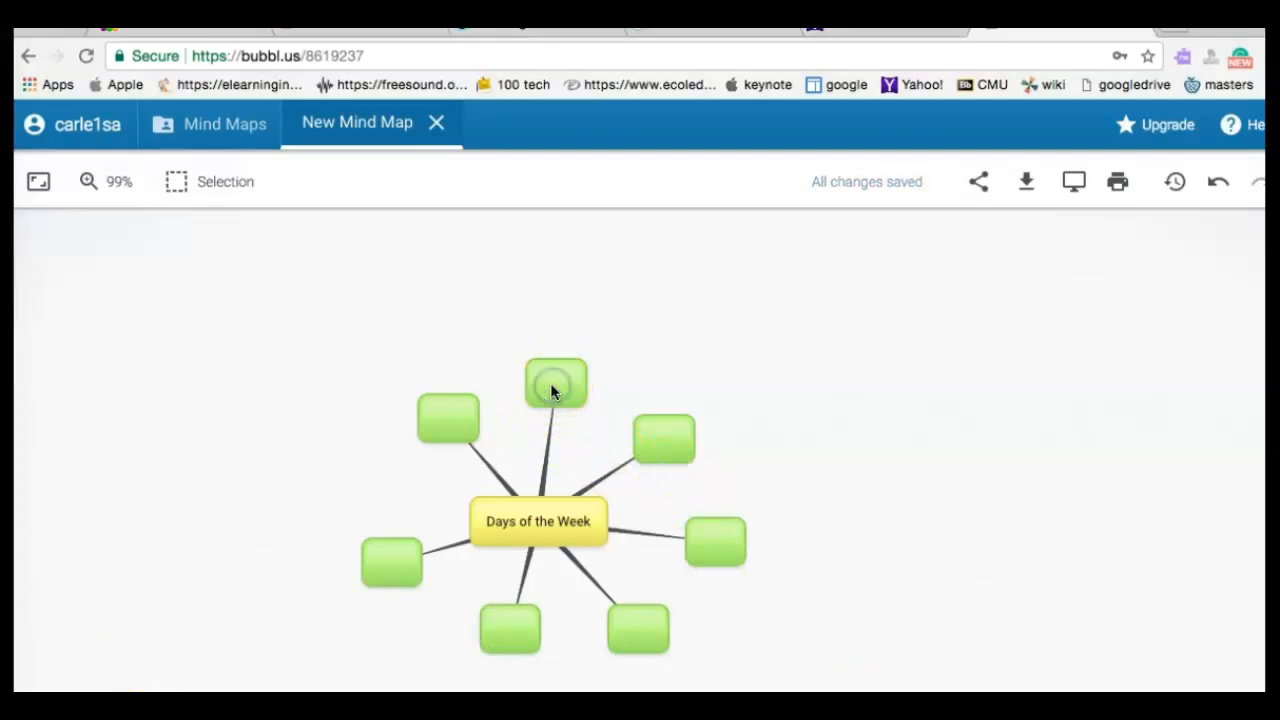
click(526, 422)
double_click(545, 390)
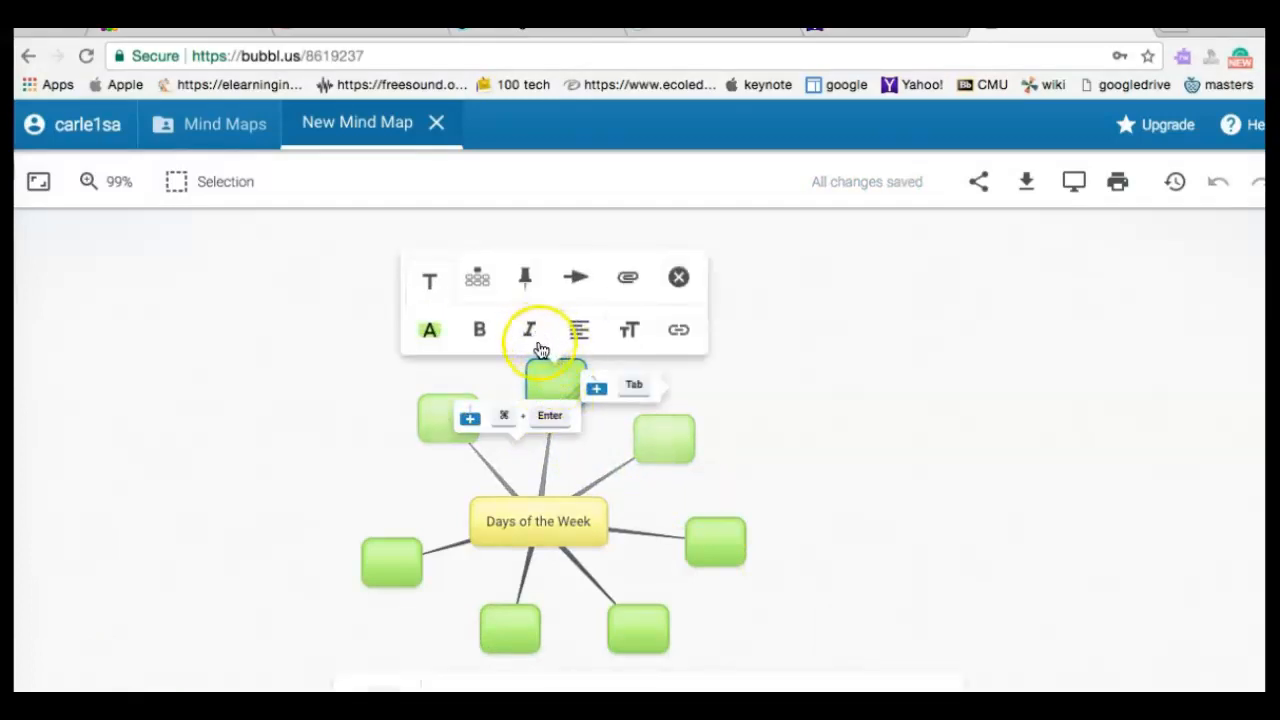
text(Sunday)
click(585, 378)
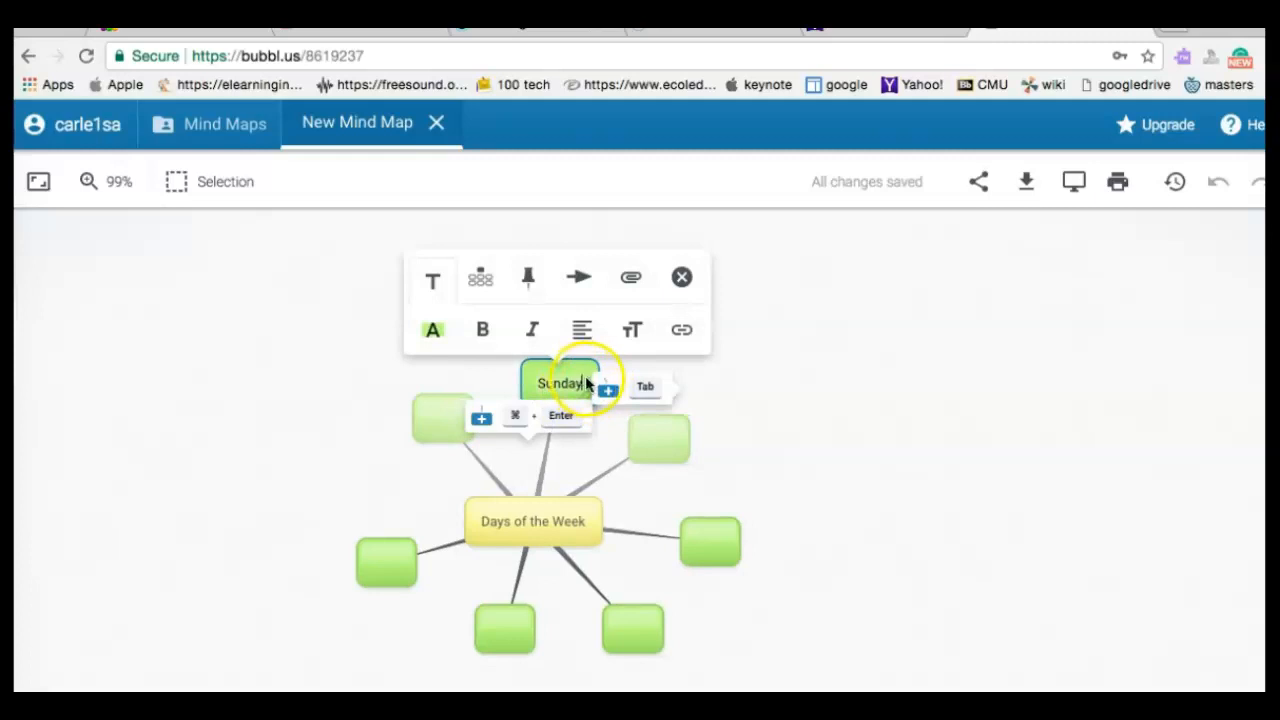
- Enlarge the "Sunday" bubble's text to size +3 and make it bold
click(631, 331)
click(628, 187)
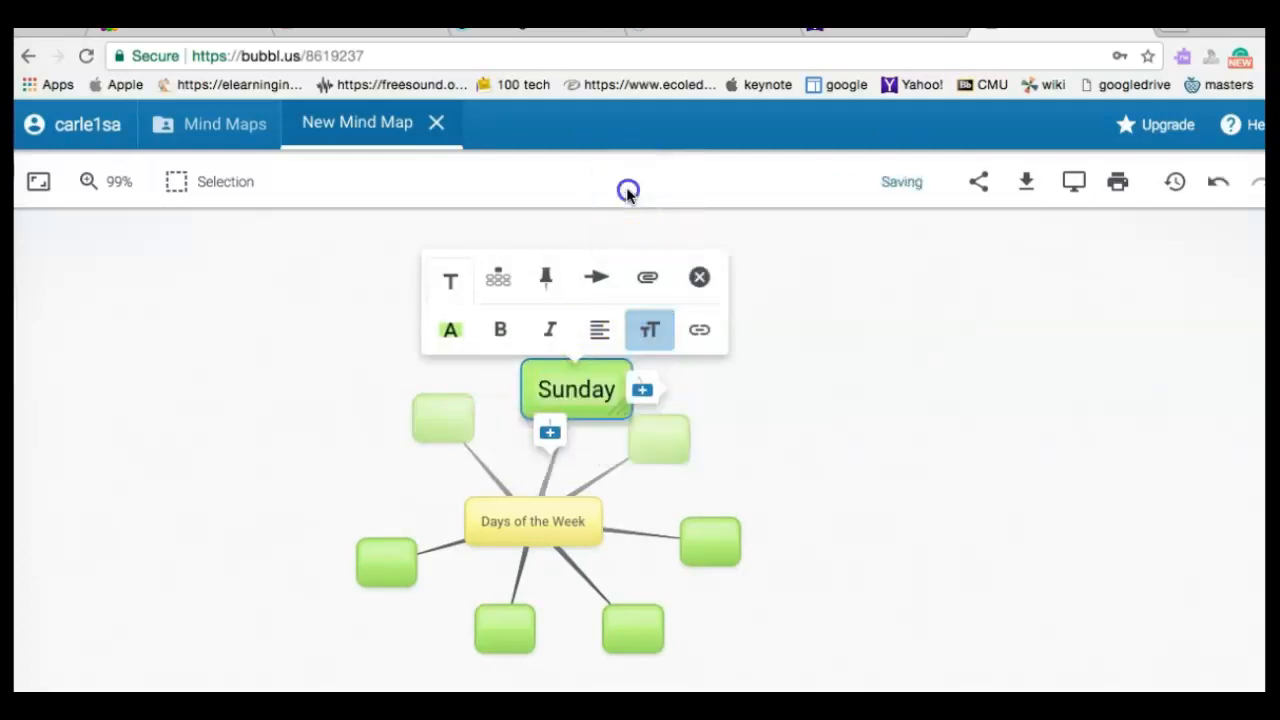
click(505, 331)
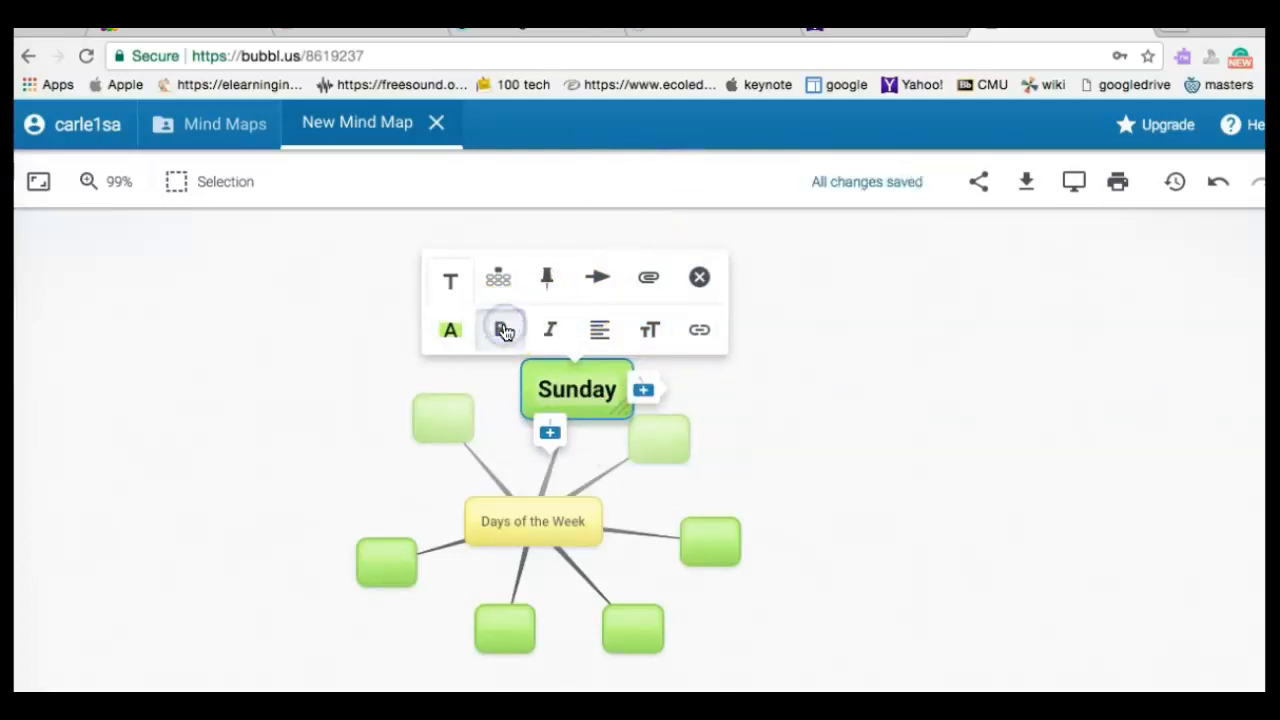
click(722, 378)
- Label the child bubble clockwise from "Sunday" as "Monday", with bold text at size +3
mouse_move(654, 438)
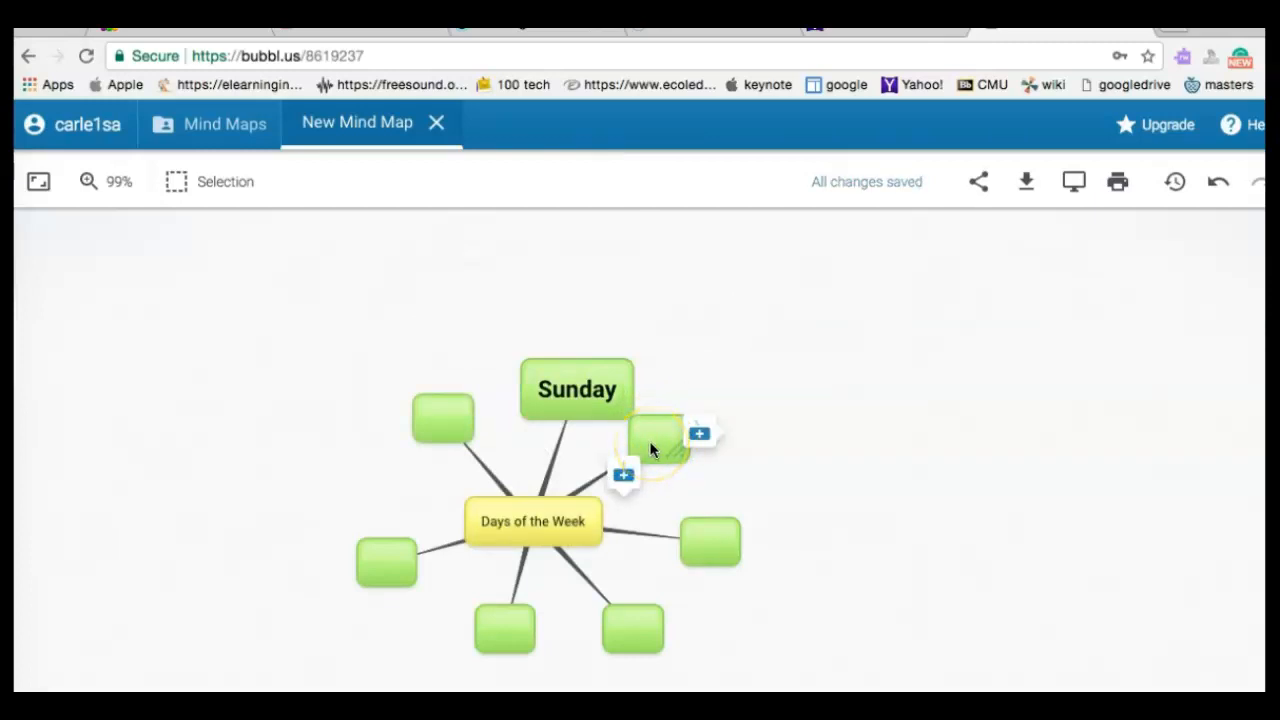
click(651, 448)
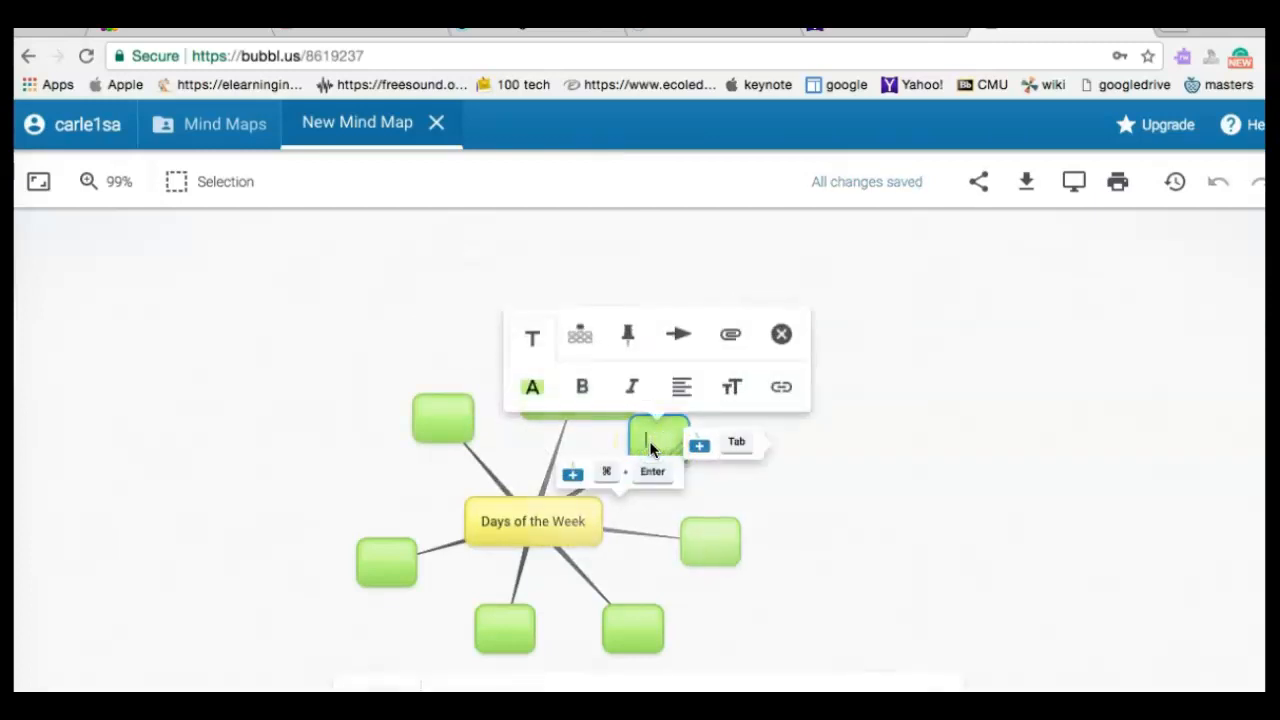
text(Monday)
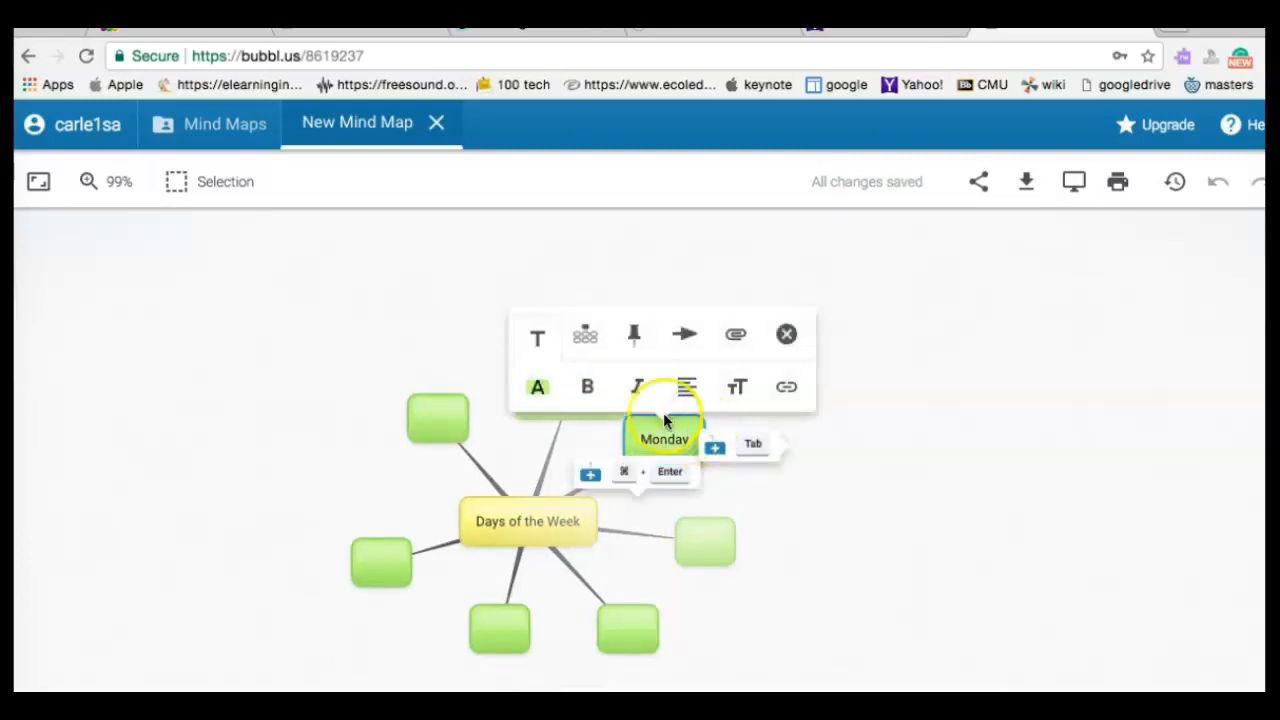
click(593, 388)
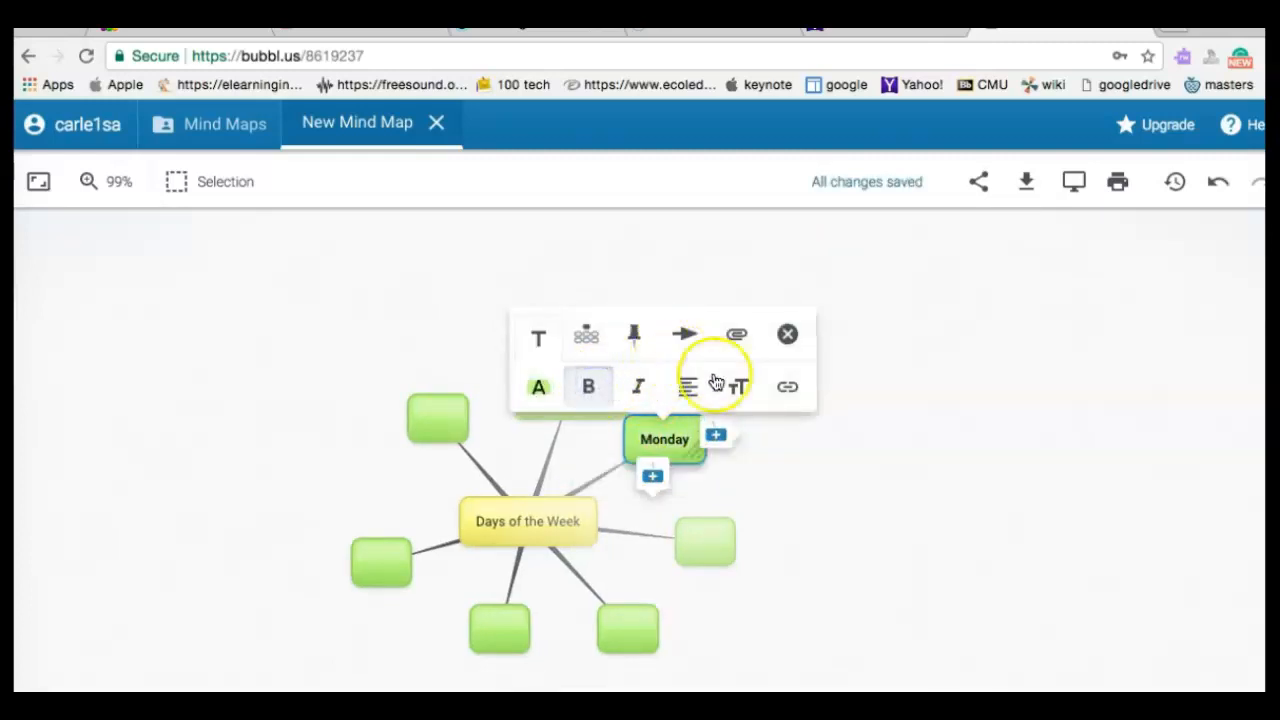
click(742, 390)
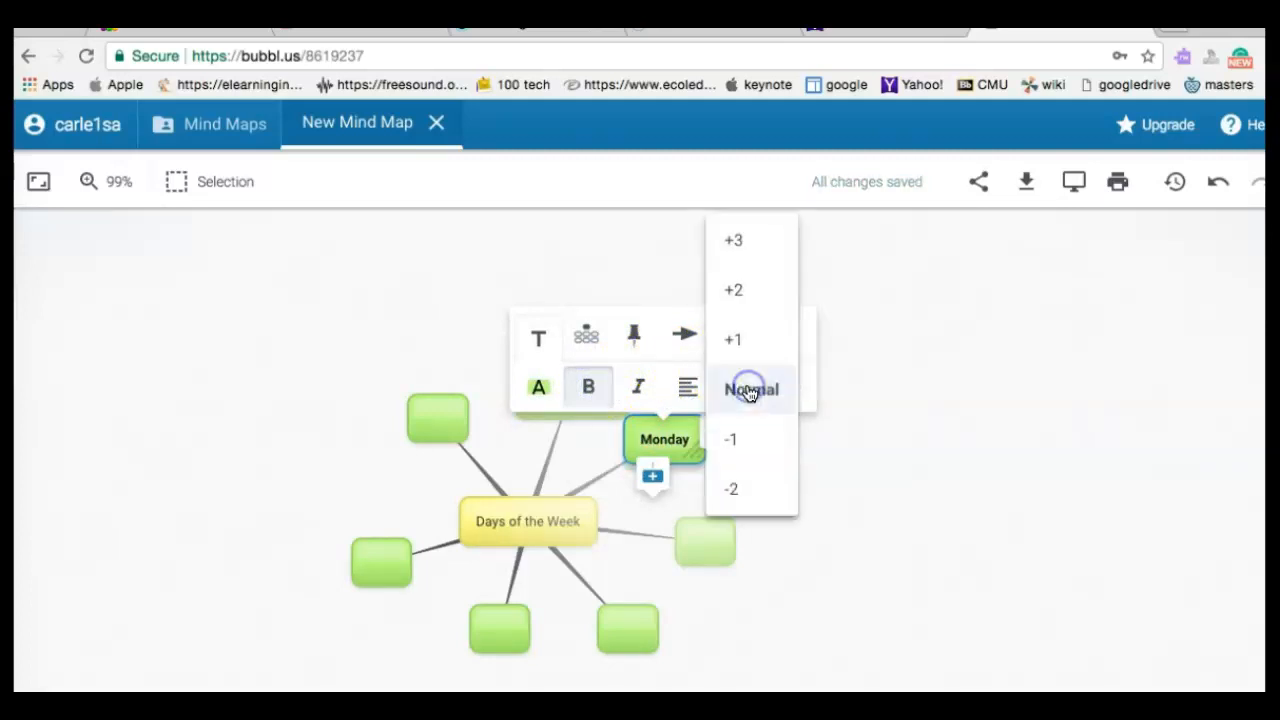
click(748, 252)
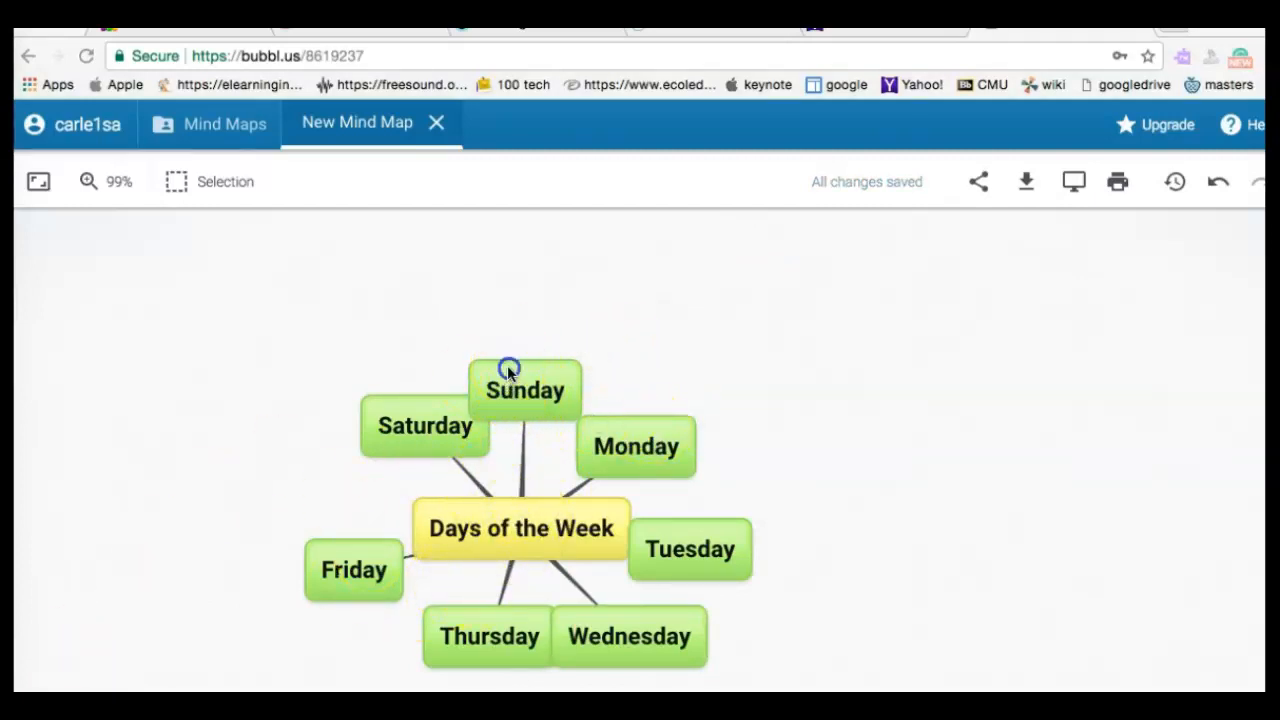
- Spread the seven day bubbles farther out around "Days of the Week" so that none of them overlap
drag(500, 366, 503, 306)
drag(613, 498, 646, 451)
drag(676, 603, 746, 603)
click(652, 588)
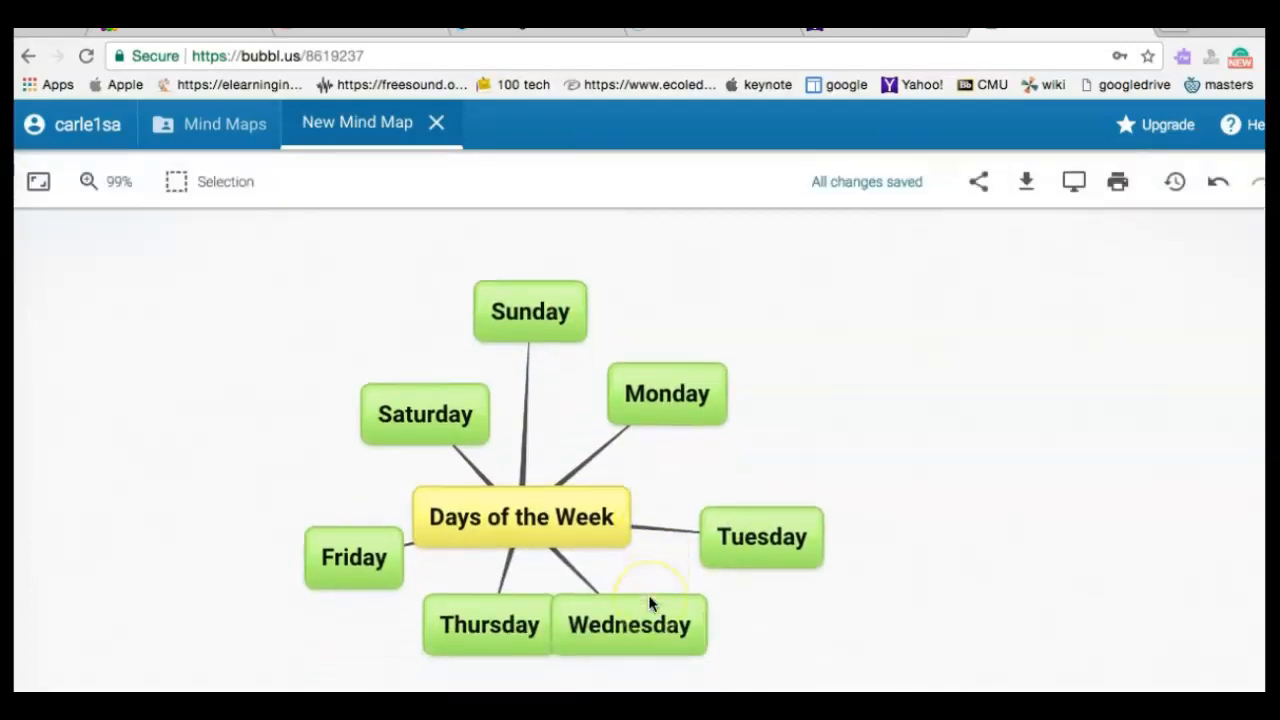
drag(600, 635, 654, 655)
drag(466, 640, 434, 677)
drag(319, 575, 266, 560)
drag(443, 437, 381, 408)
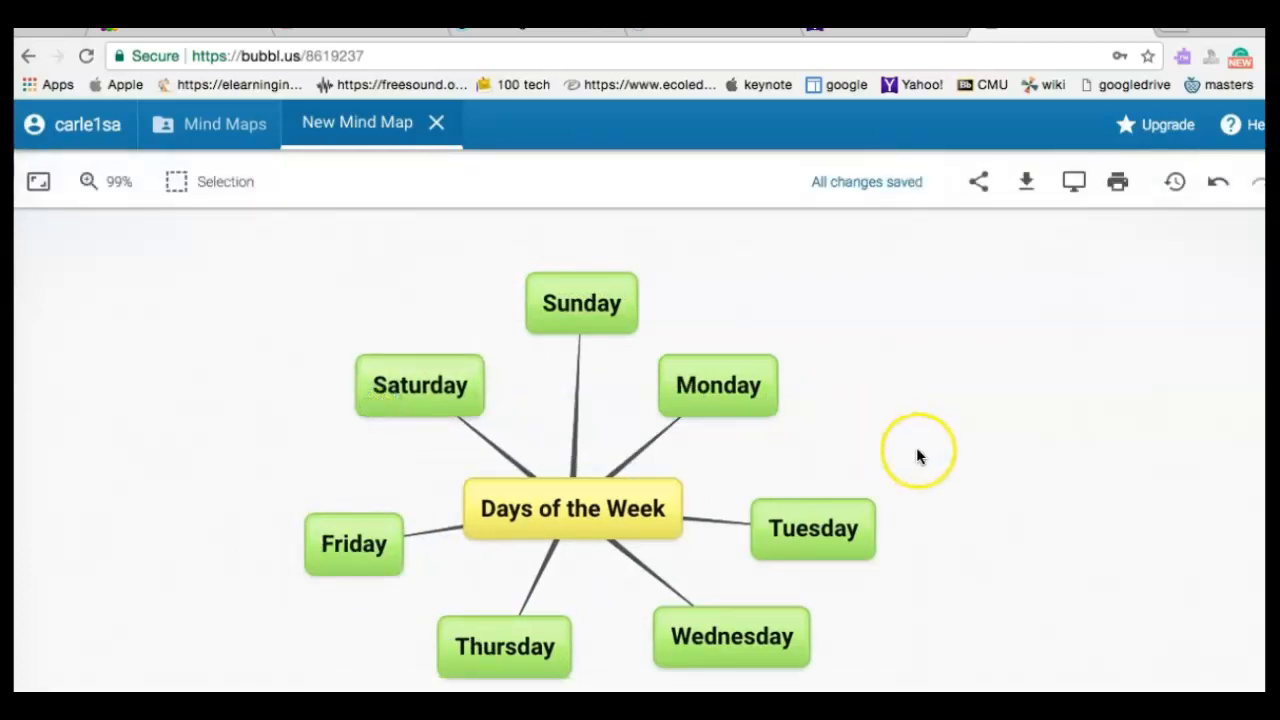
- Collapse the child bubbles of "Days of the Week" and expand them again
scroll(918, 456, down, 1)
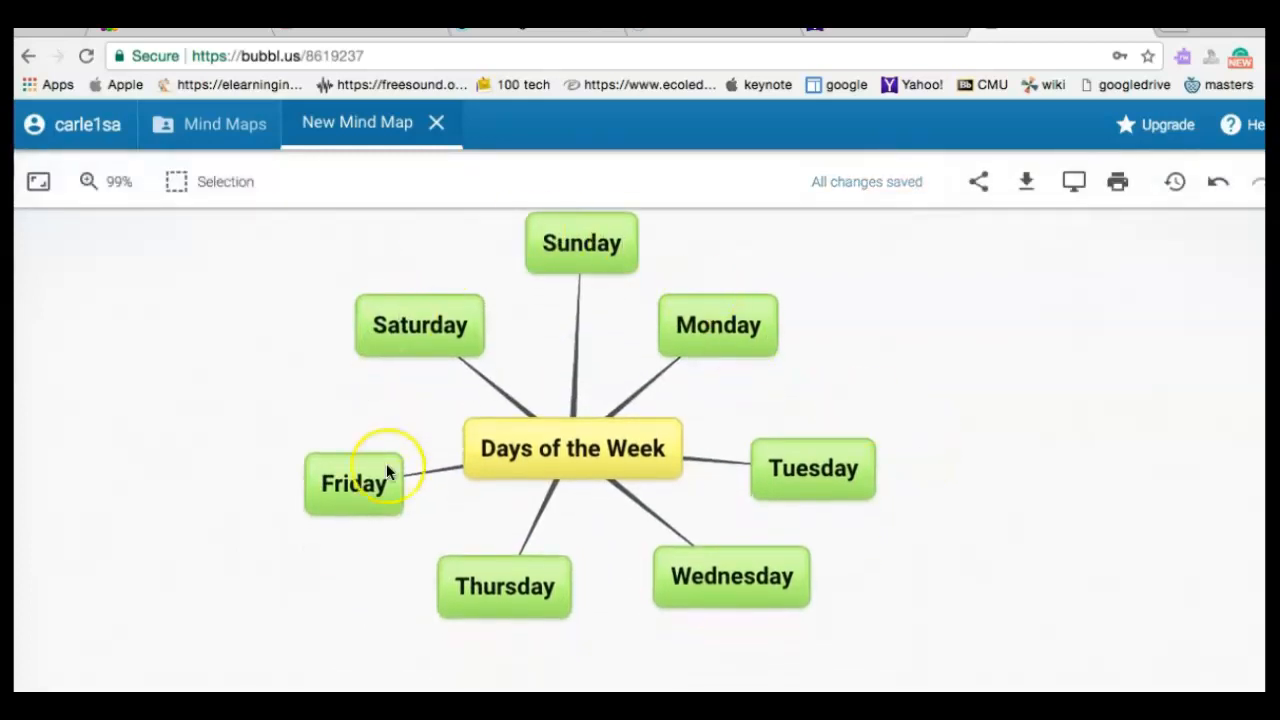
click(568, 476)
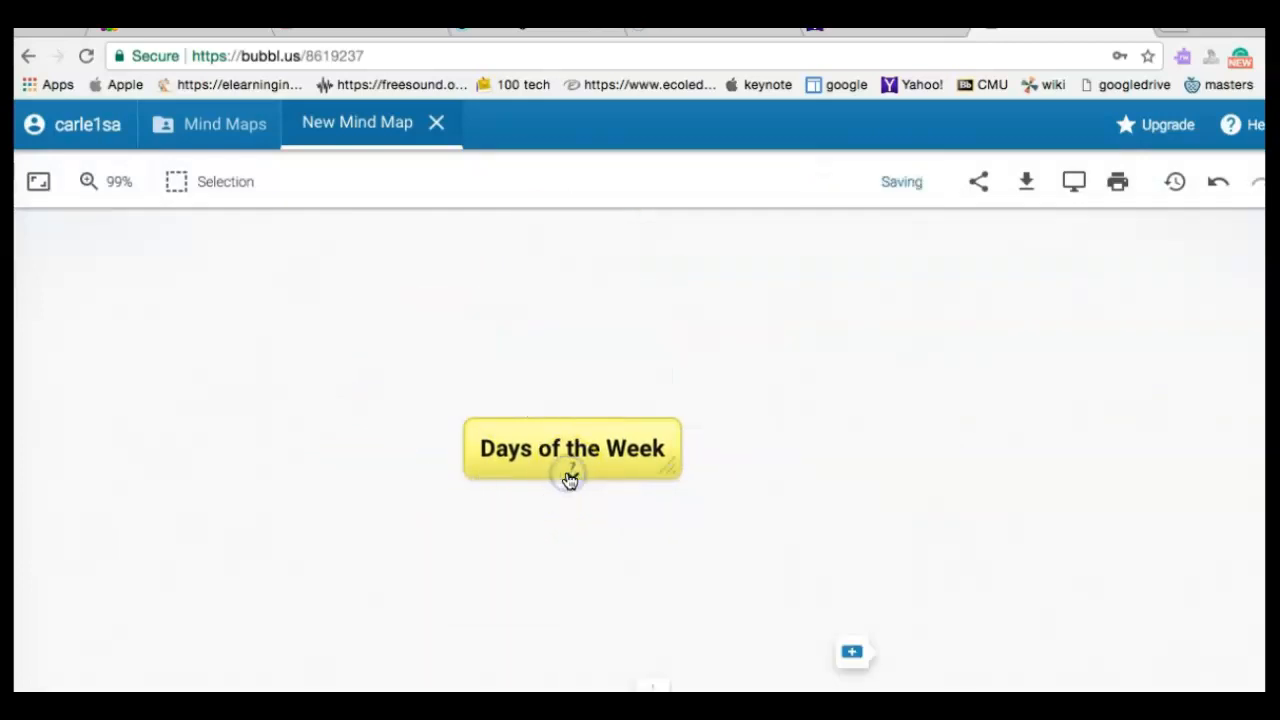
click(568, 476)
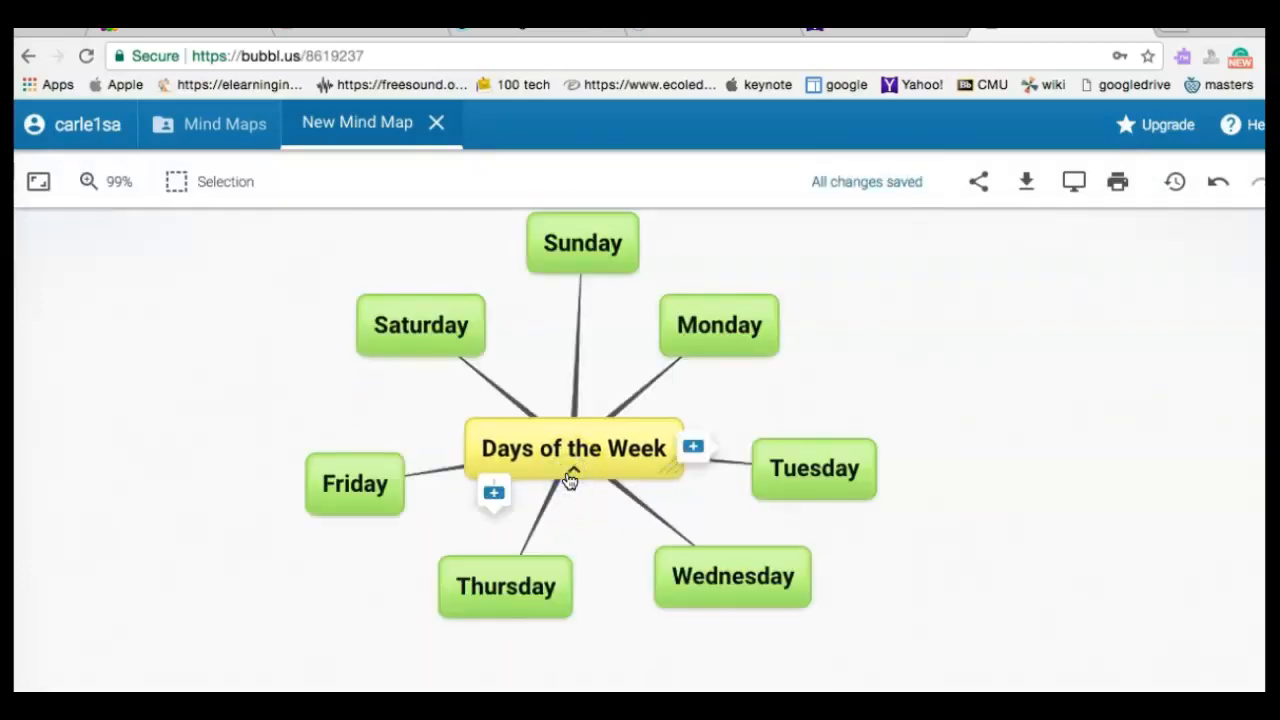
- Hide the seven day bubbles around "Days of the Week" once more and show them again
click(576, 472)
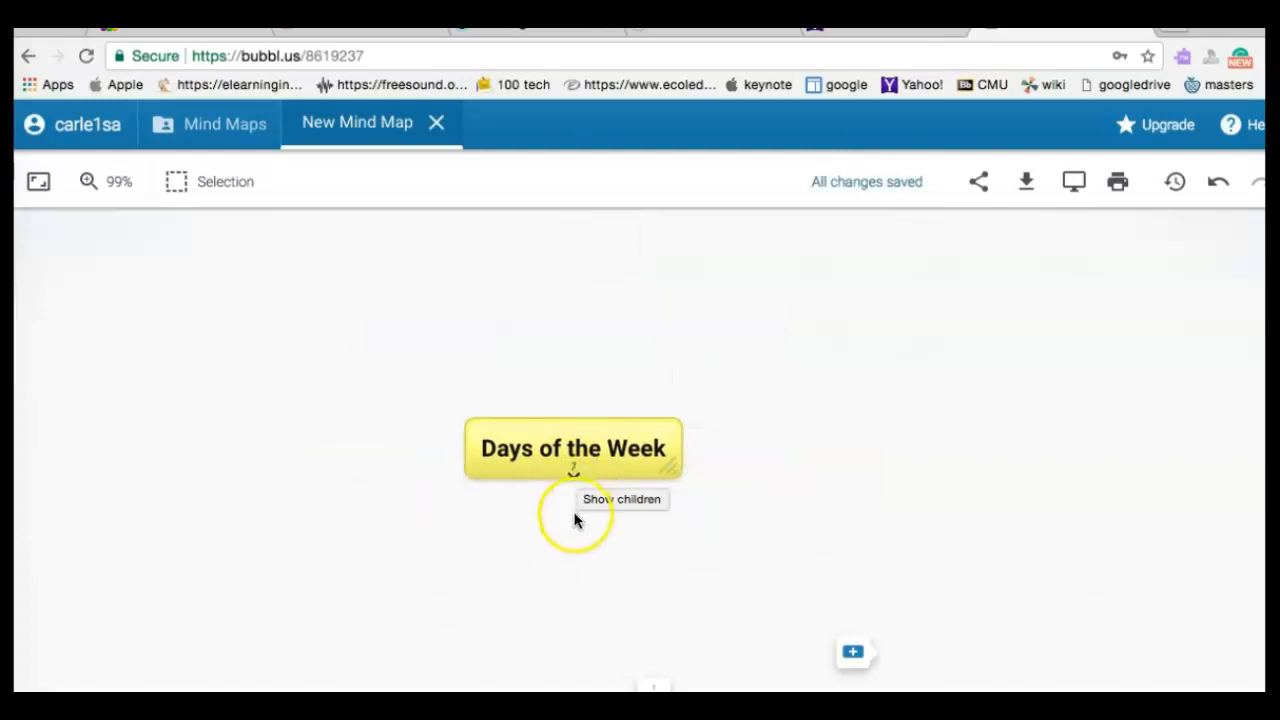
click(576, 473)
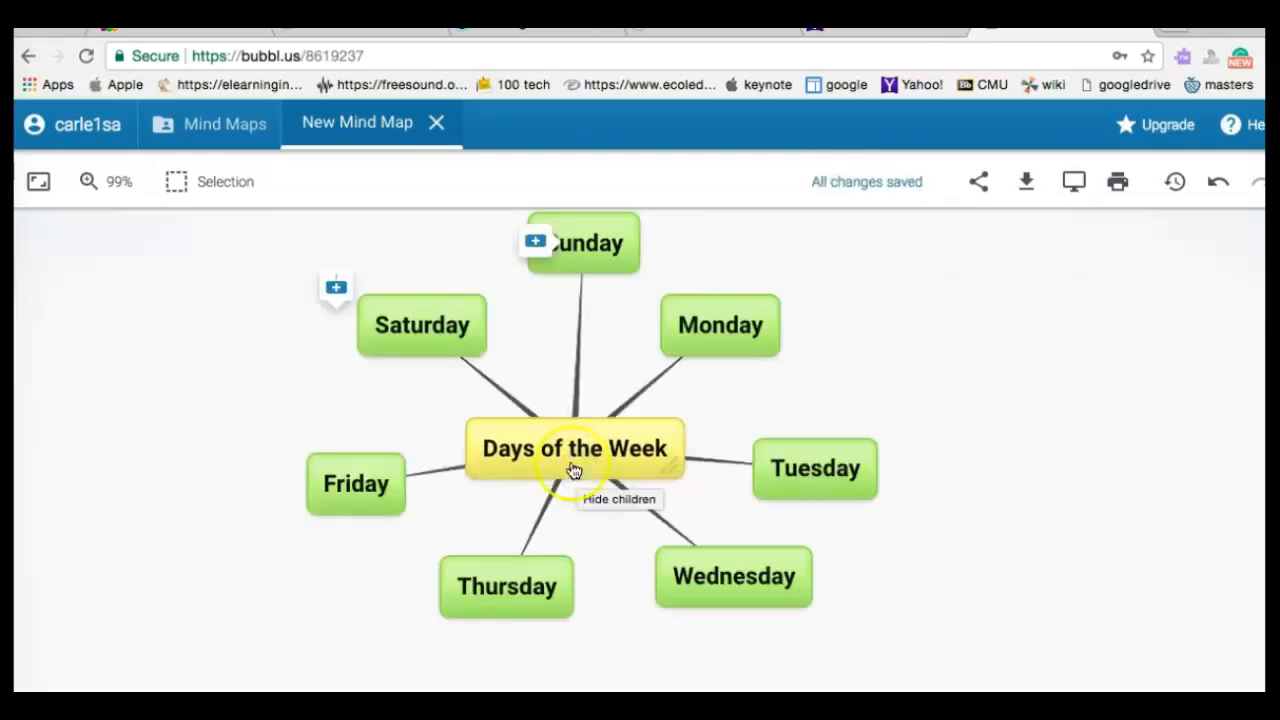
- Change the bubble color of the central "Days of the Week" bubble from automatic to a dark magenta
click(562, 447)
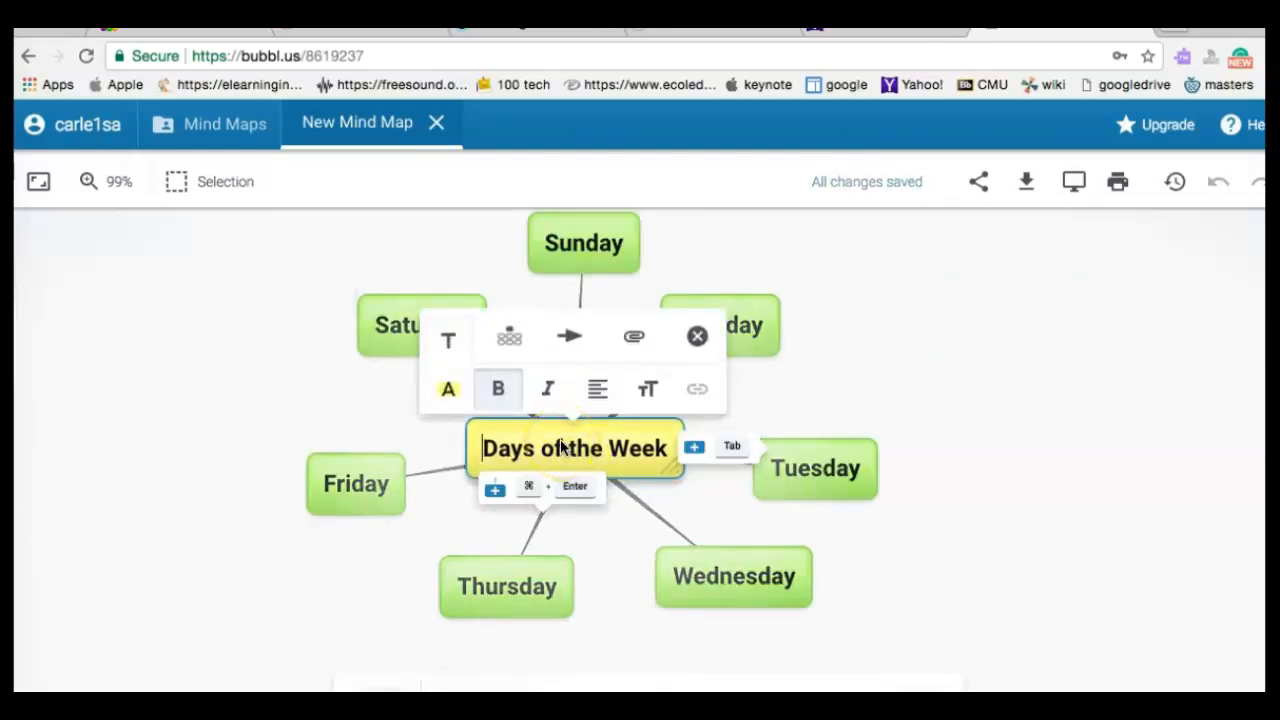
click(449, 391)
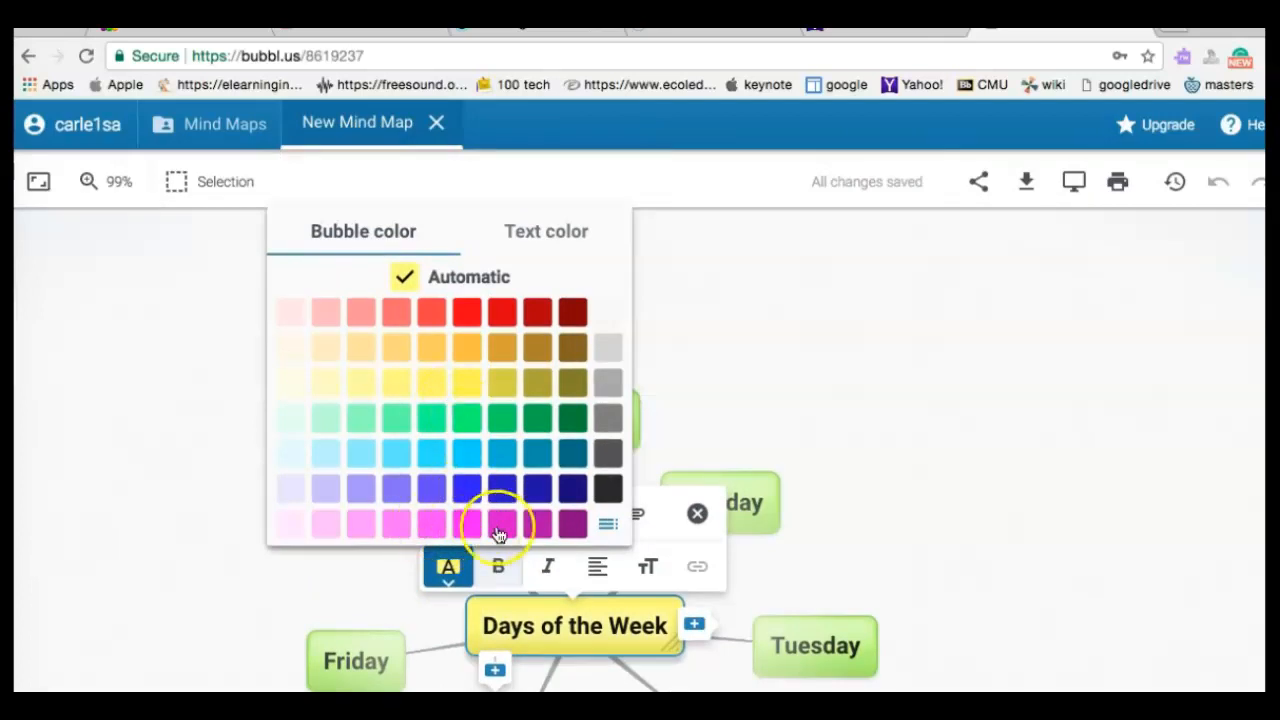
click(535, 528)
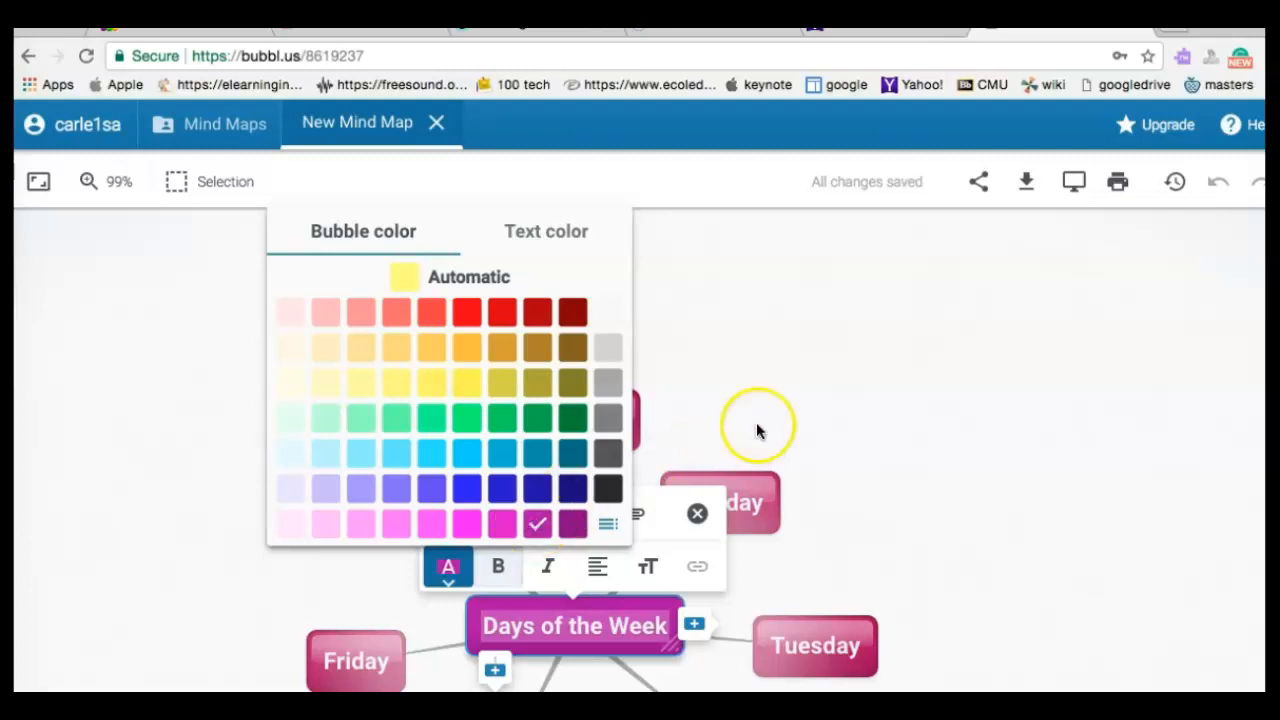
click(779, 408)
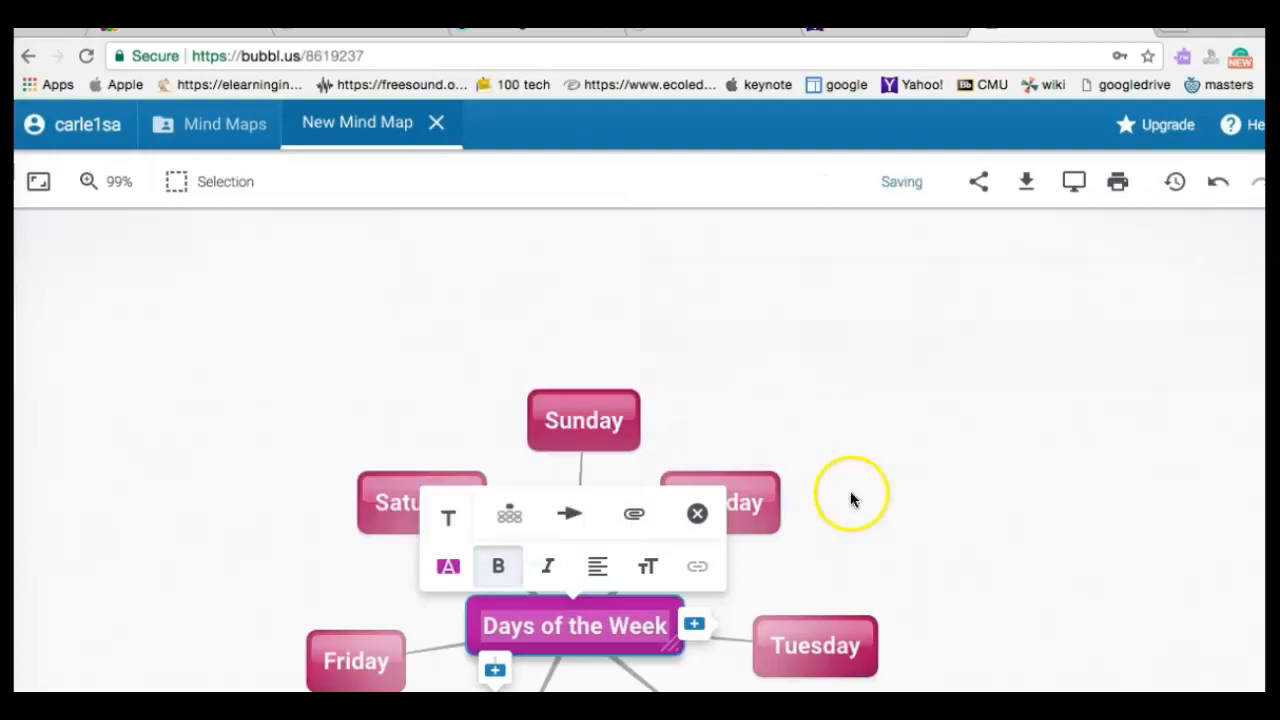
click(849, 500)
drag(911, 509, 932, 378)
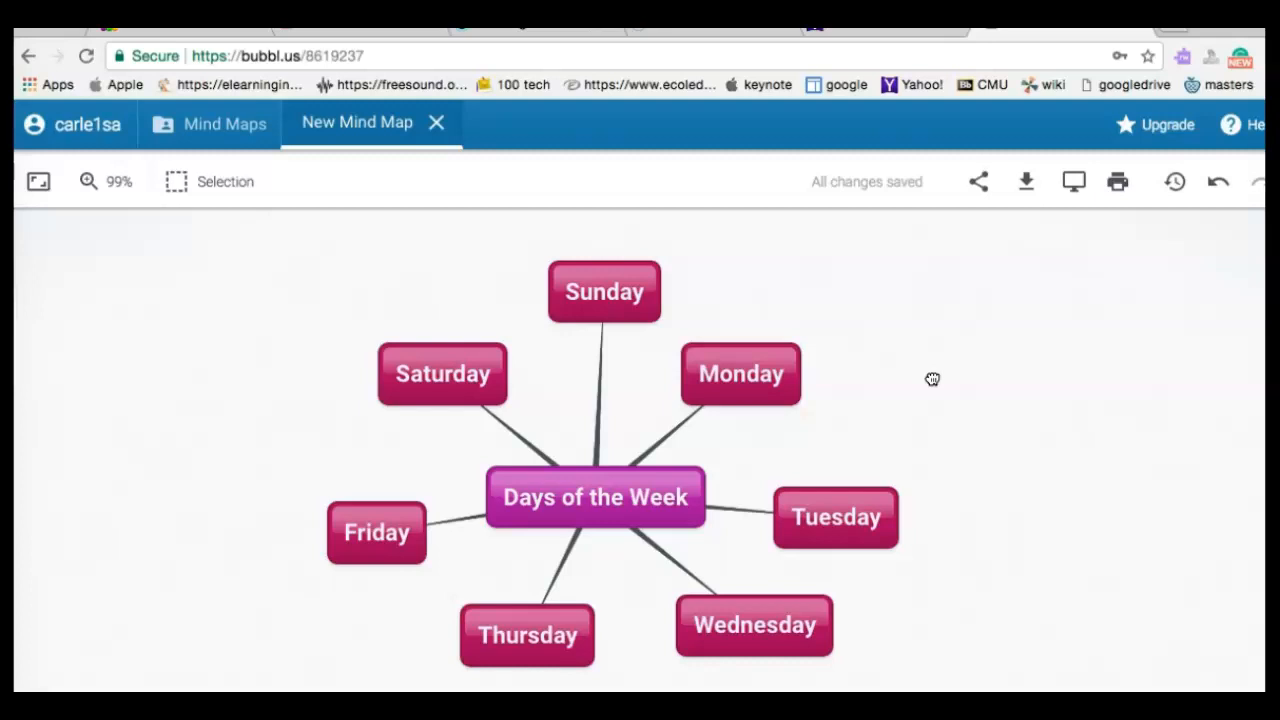
scroll(932, 378, down, 1)
scroll(932, 378, down, 1)
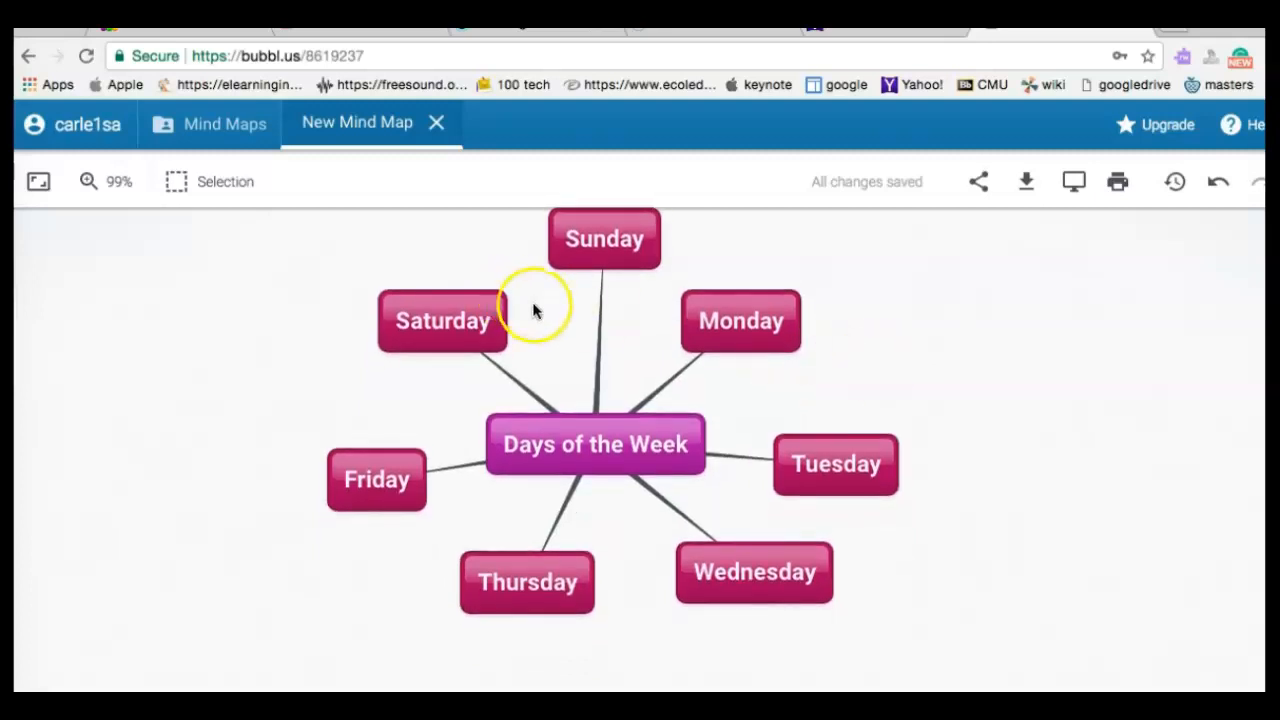
drag(875, 355, 874, 377)
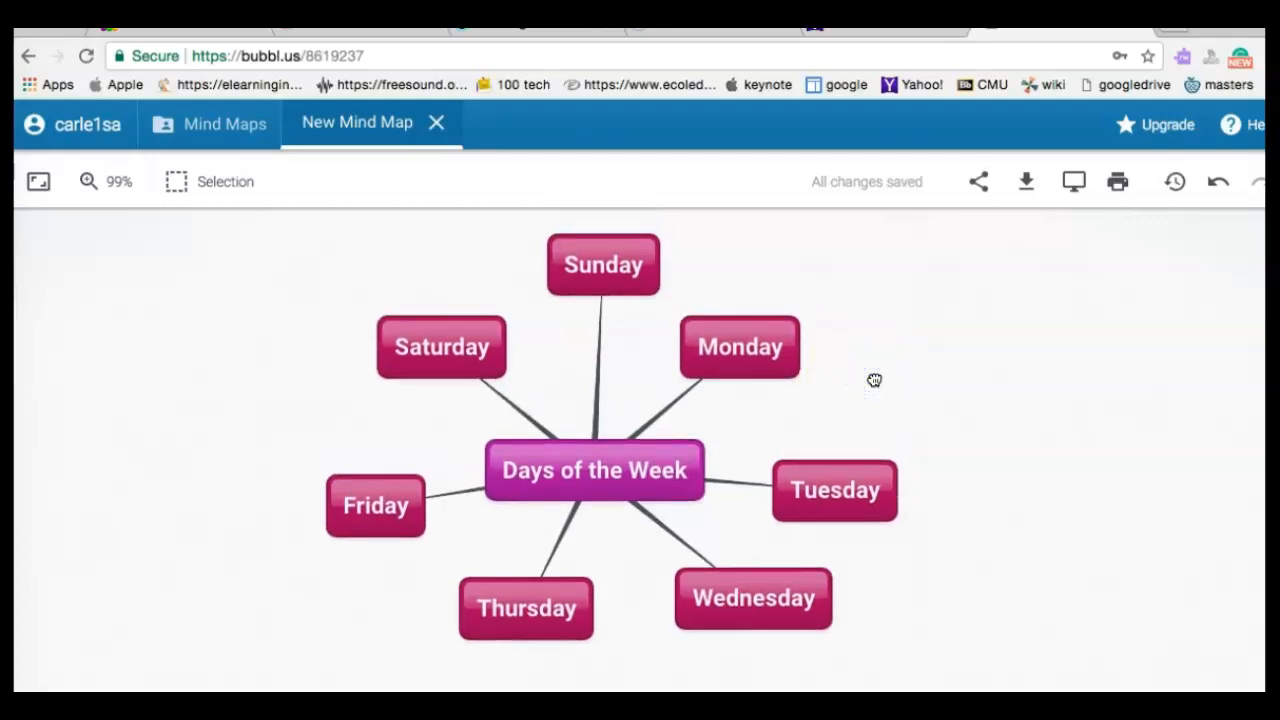
drag(243, 222, 1002, 680)
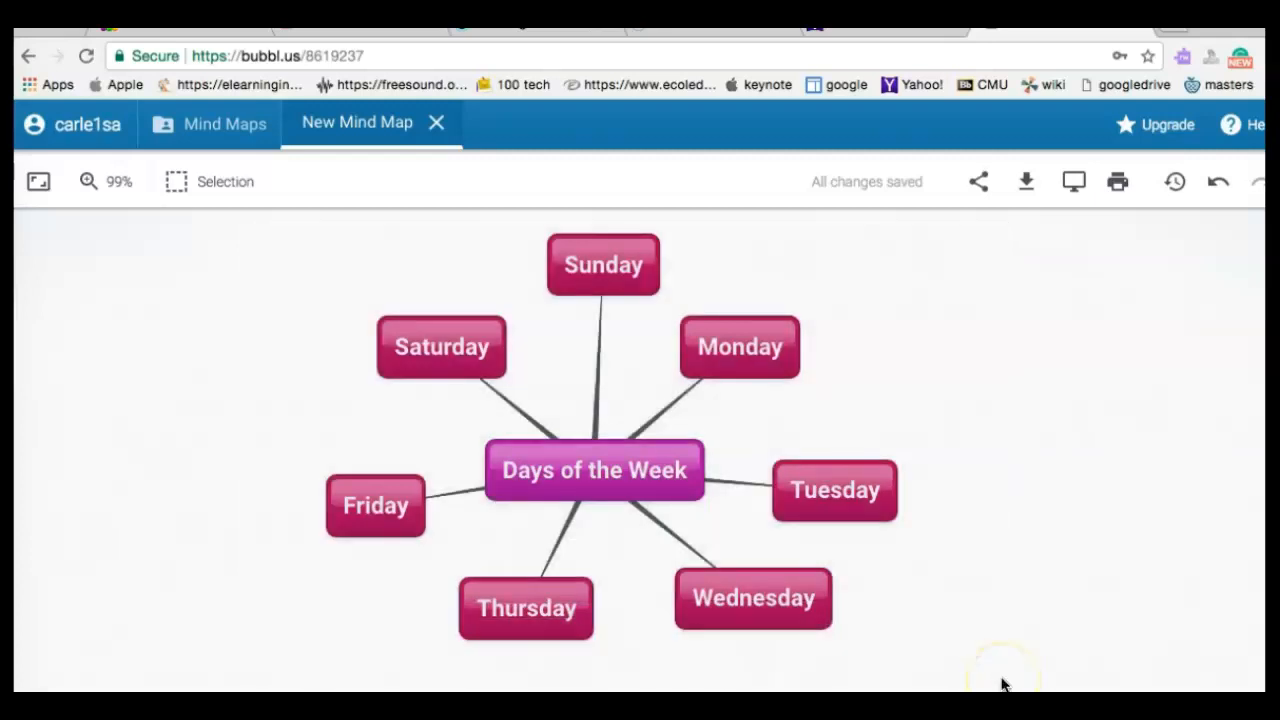